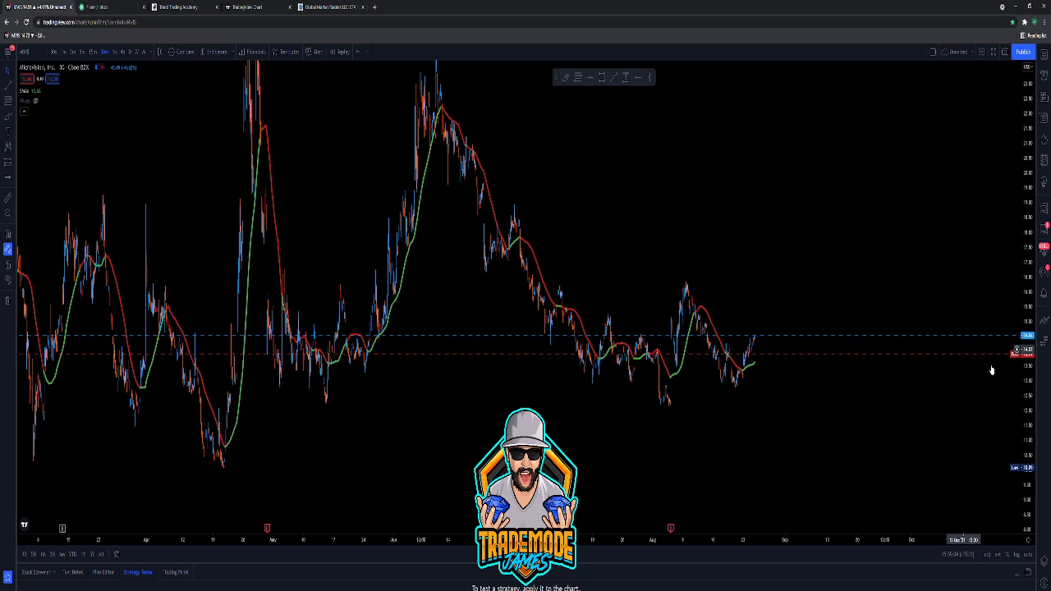
- Draw a Fibonacci retracement from the early-August swing high at about 16.4 down to the latest swing low at about 12.7
drag(1031, 173, 1030, 265)
scroll(696, 246, down, 1)
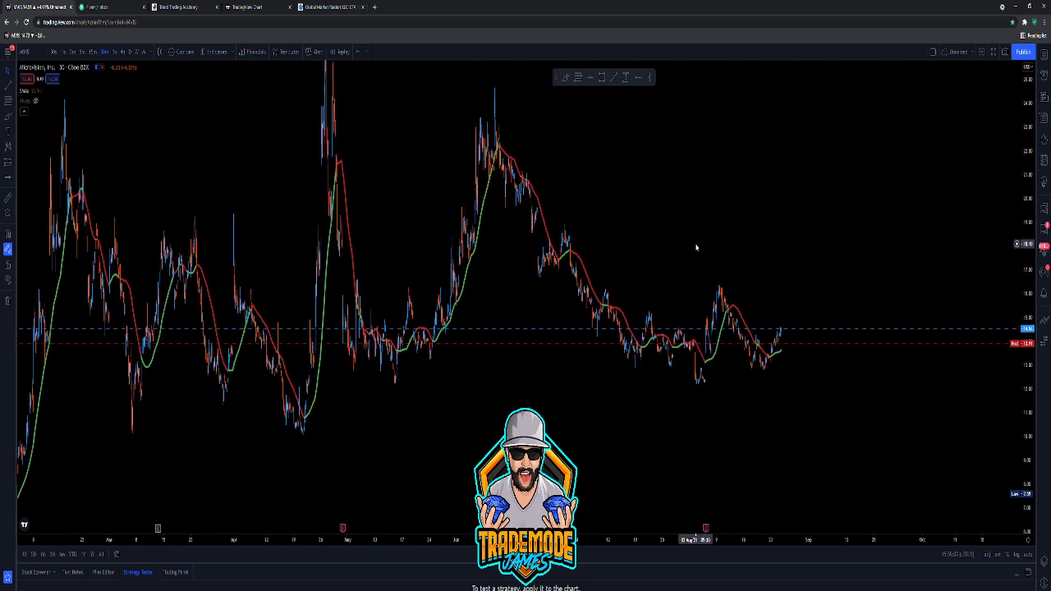
click(577, 78)
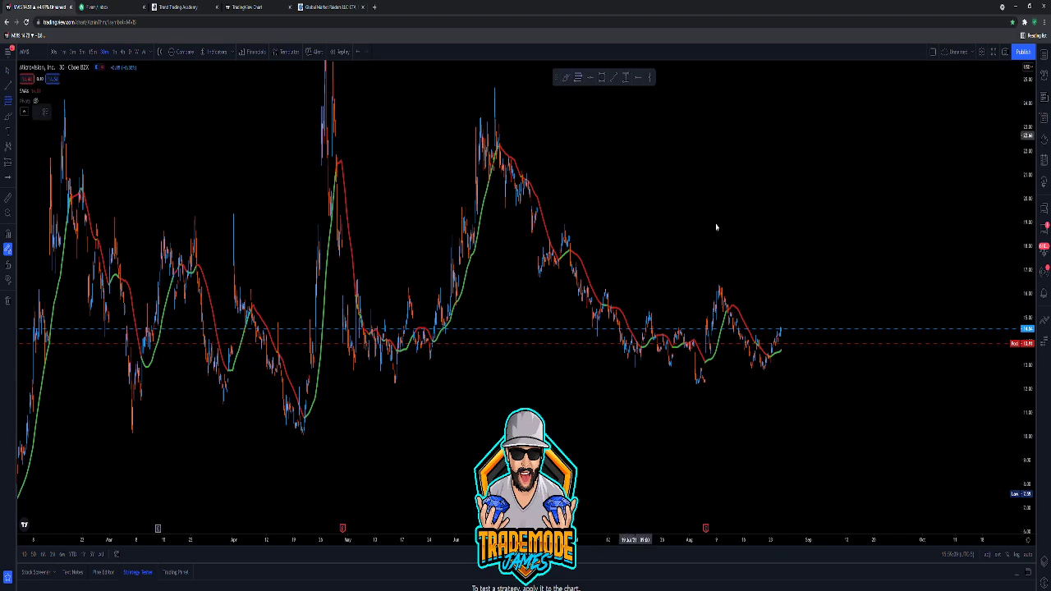
click(720, 283)
click(819, 365)
- Draw a yellow rectangle zone spanning the 50% to 61.8% retracement levels, extending past the latest candle into early September
scroll(610, 215, up, 3)
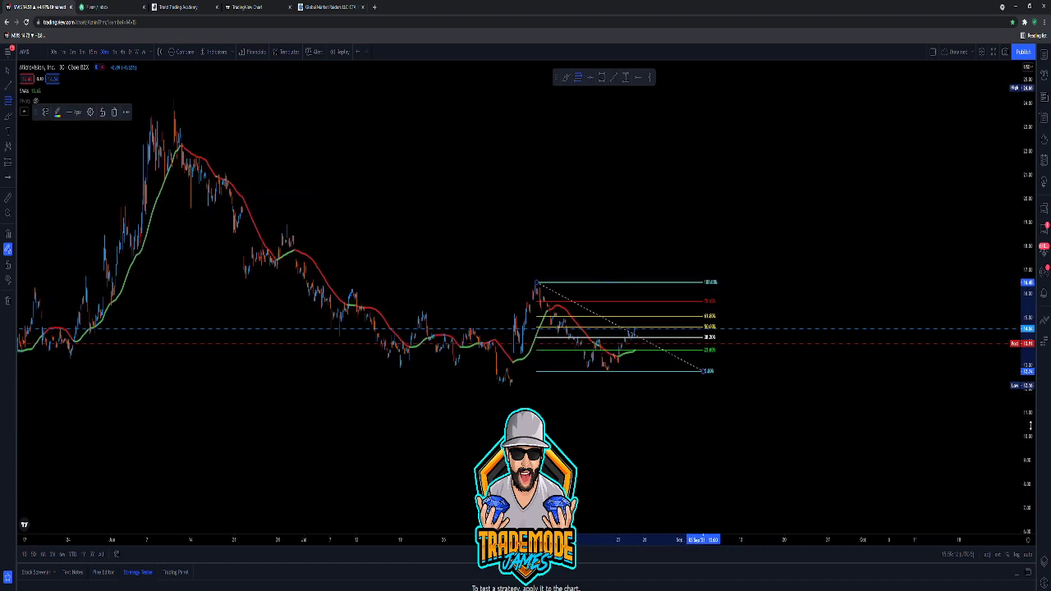
click(601, 79)
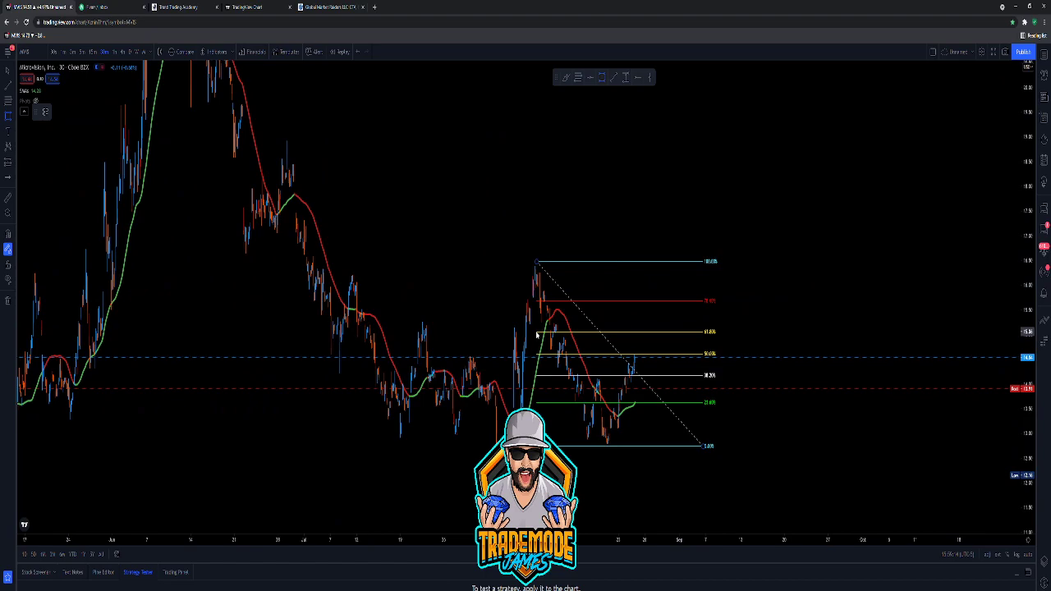
click(536, 334)
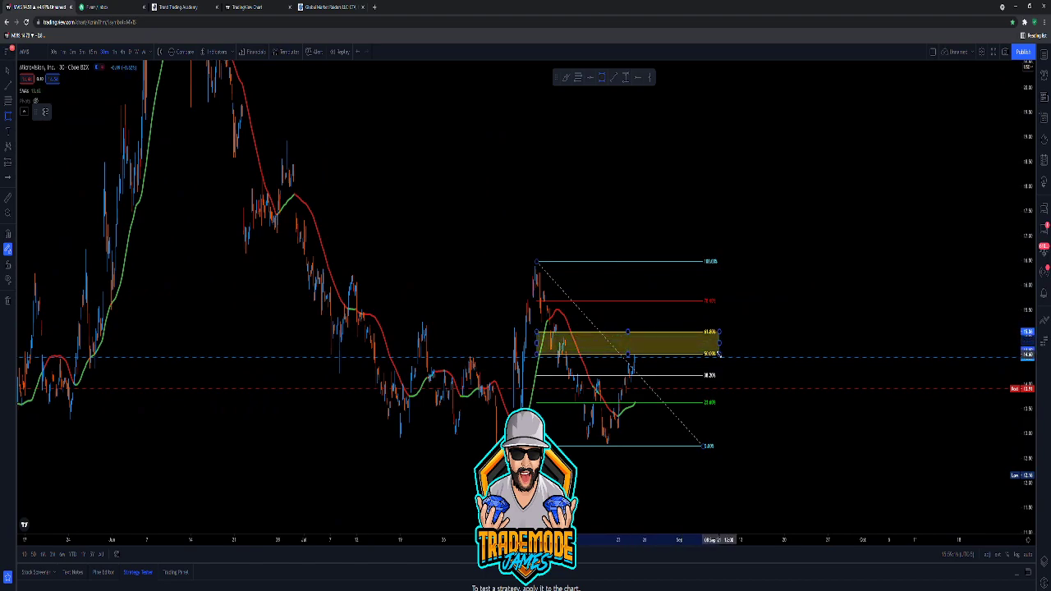
click(719, 355)
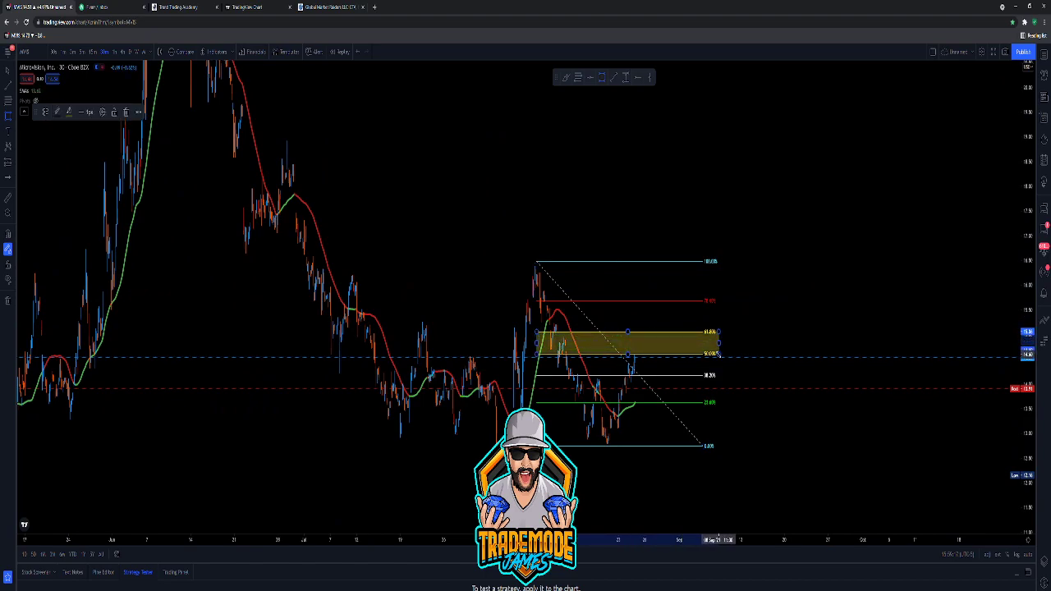
- Remove the Fibonacci retracement from the chart, keeping the yellow rectangle zone
right_click(626, 305)
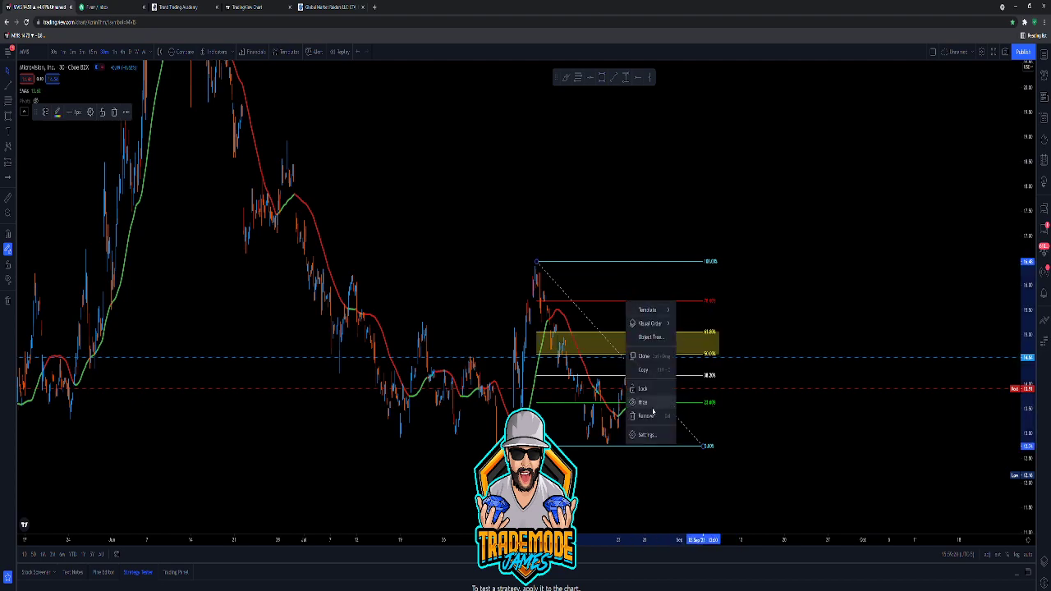
mouse_move(653, 310)
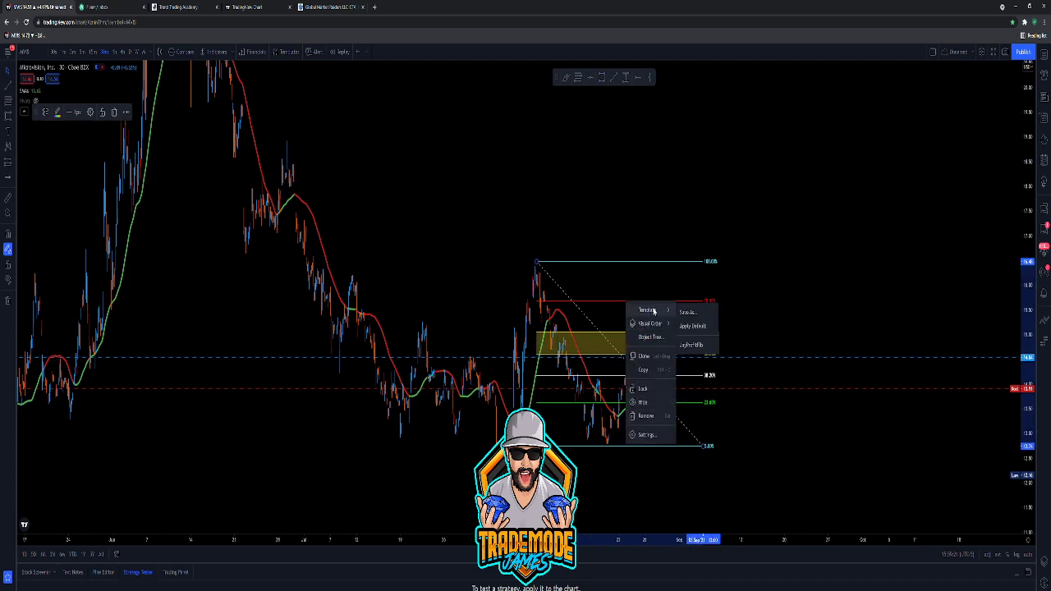
click(645, 415)
- Brush a green circle where price touches the yellow zone and a small dip-and-rebound path, and delete the path
drag(1026, 437, 1027, 148)
scroll(657, 132, up, 5)
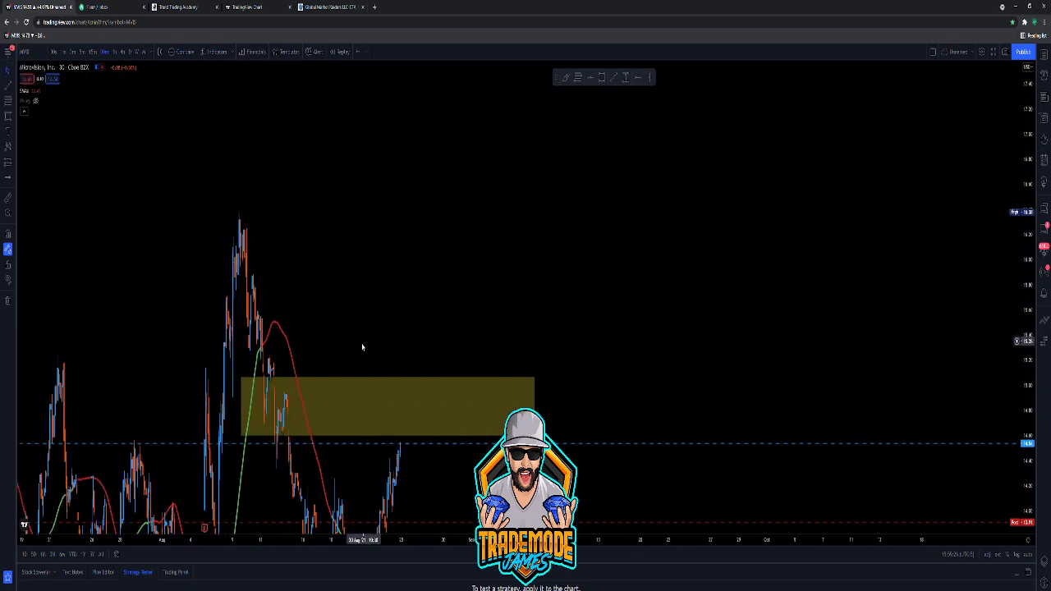
scroll(559, 193, up, 5)
drag(824, 163, 863, 157)
scroll(698, 169, up, 6)
drag(556, 192, 791, 173)
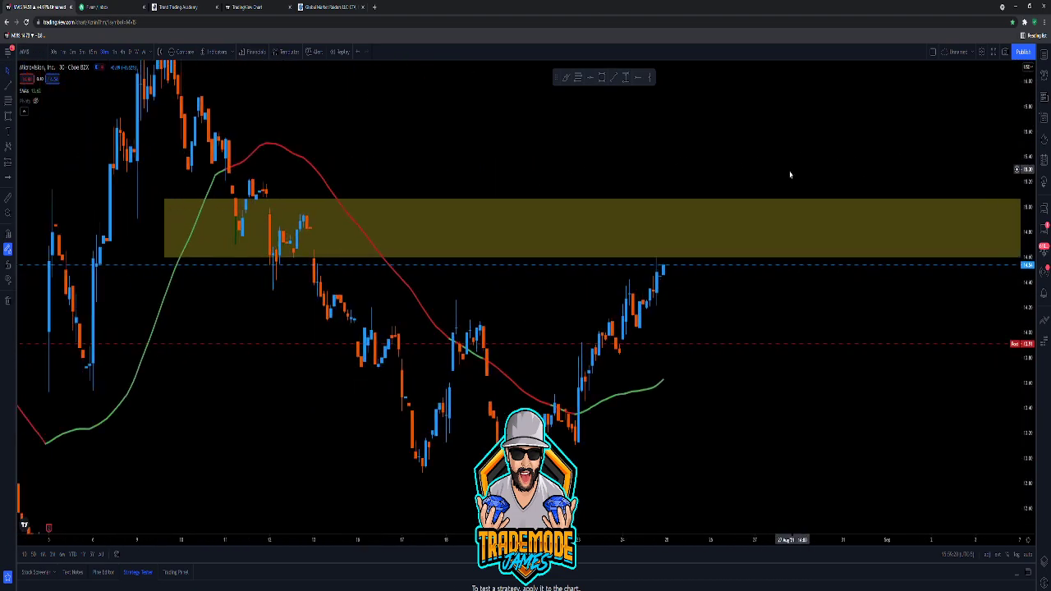
scroll(739, 168, up, 4)
click(565, 78)
mouse_move(484, 249)
mouse_down()
mouse_move(479, 239)
mouse_move(501, 281)
mouse_up()
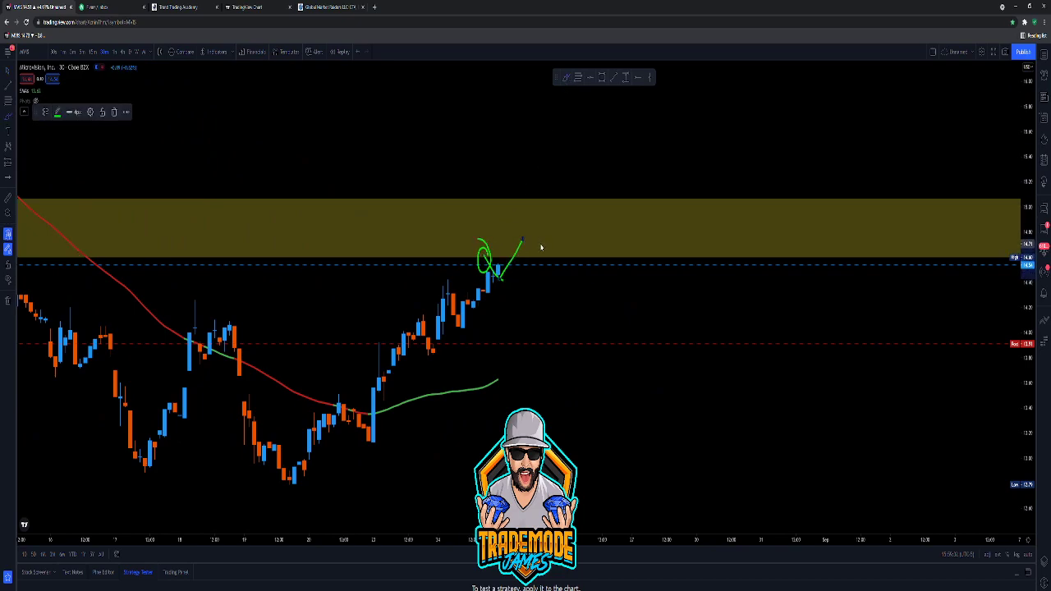
key(Delete)
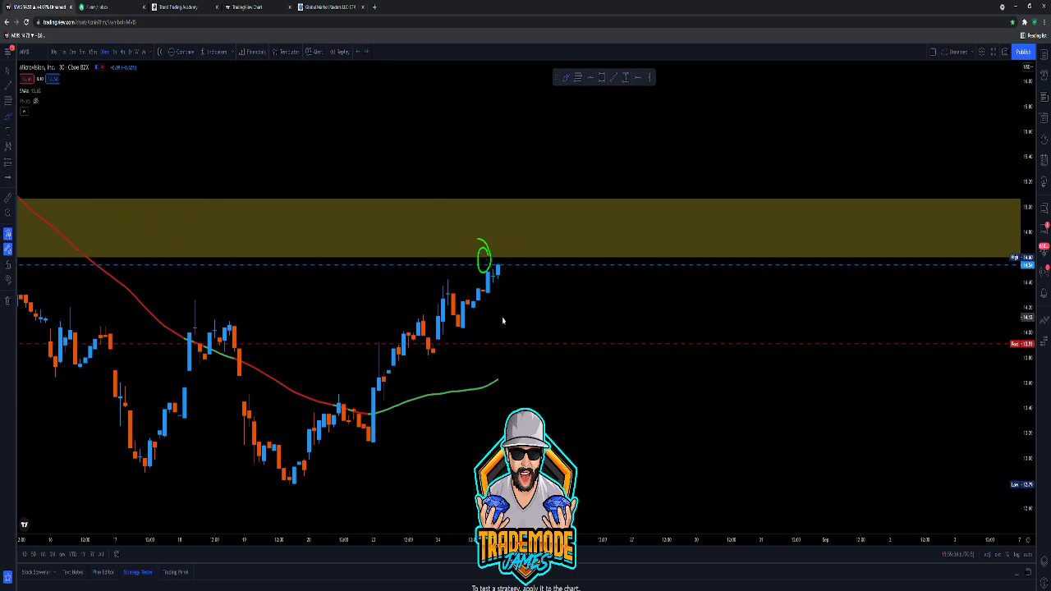
- Draw two rising trend lines, one beneath the 20 and 23 August lows and a steeper one from the 23 August low into the zone
click(274, 496)
click(591, 330)
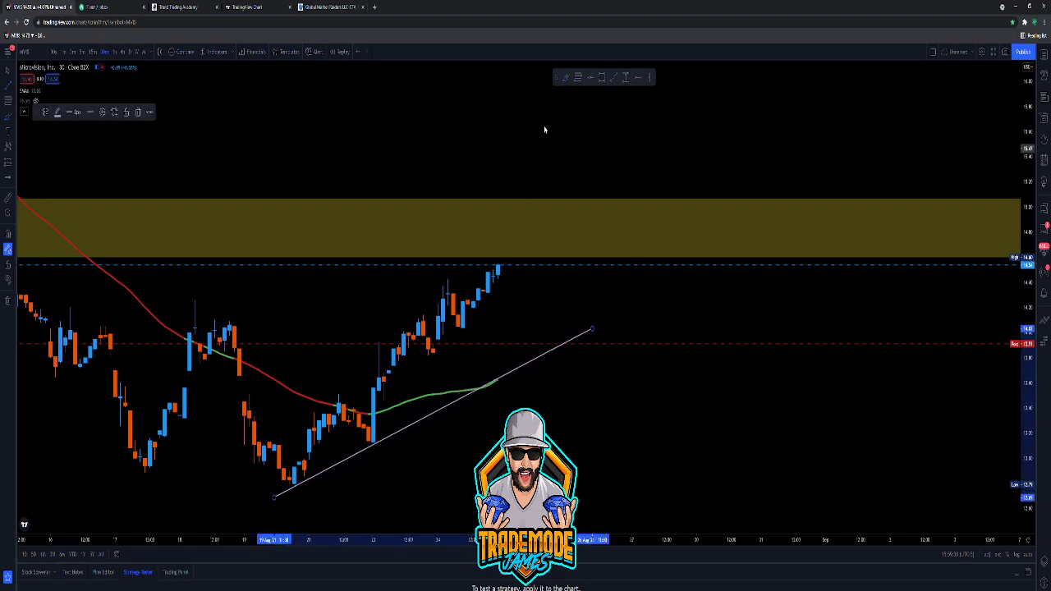
click(374, 441)
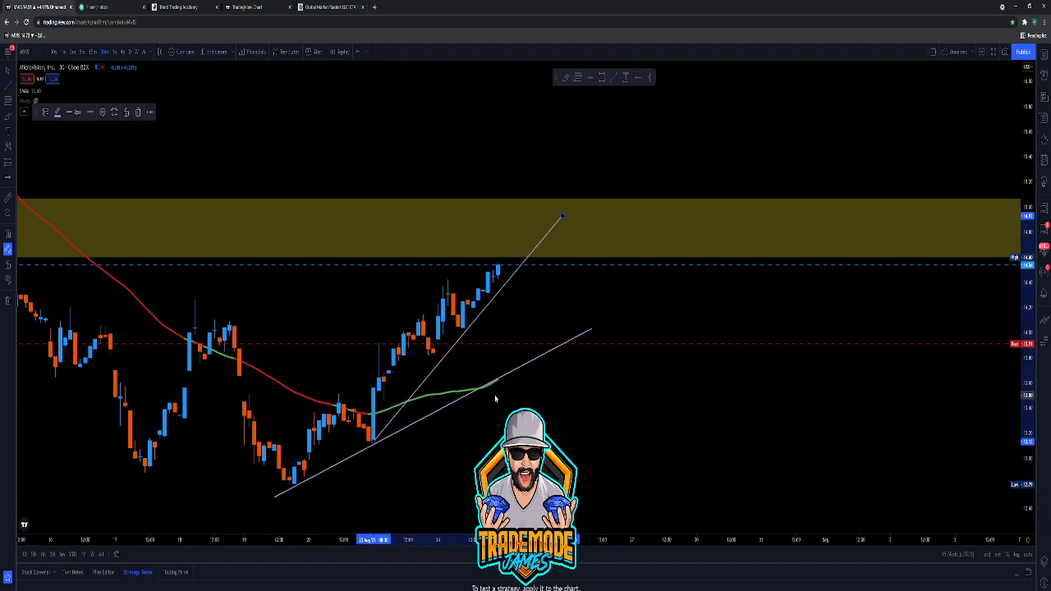
- Brush a green projected path from the latest candle ranging sideways inside the yellow zone, and undo it
drag(495, 399, 566, 362)
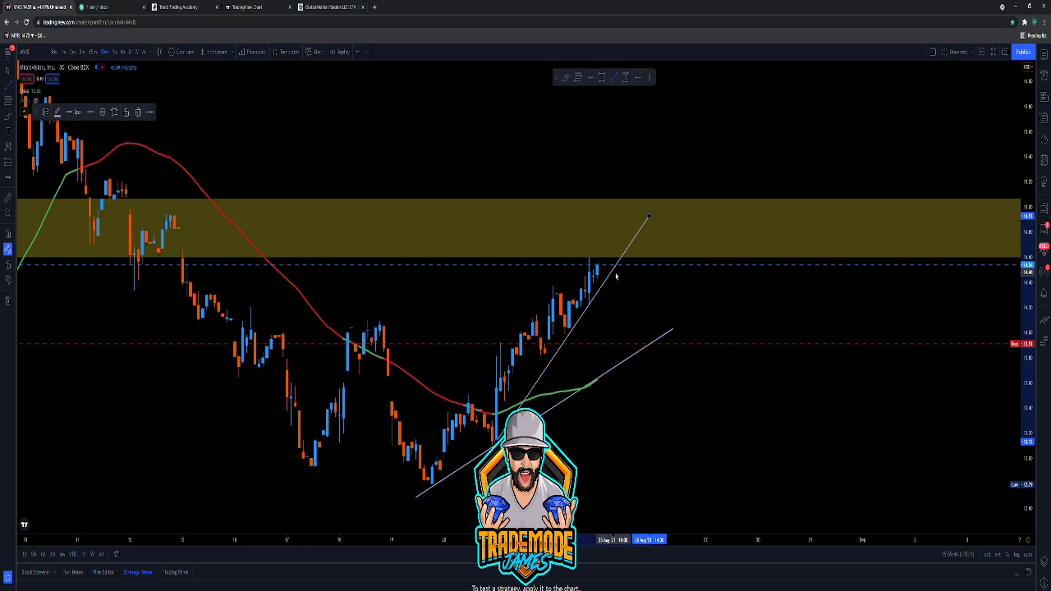
click(564, 77)
mouse_move(598, 273)
mouse_down()
mouse_move(617, 251)
mouse_move(733, 235)
mouse_up()
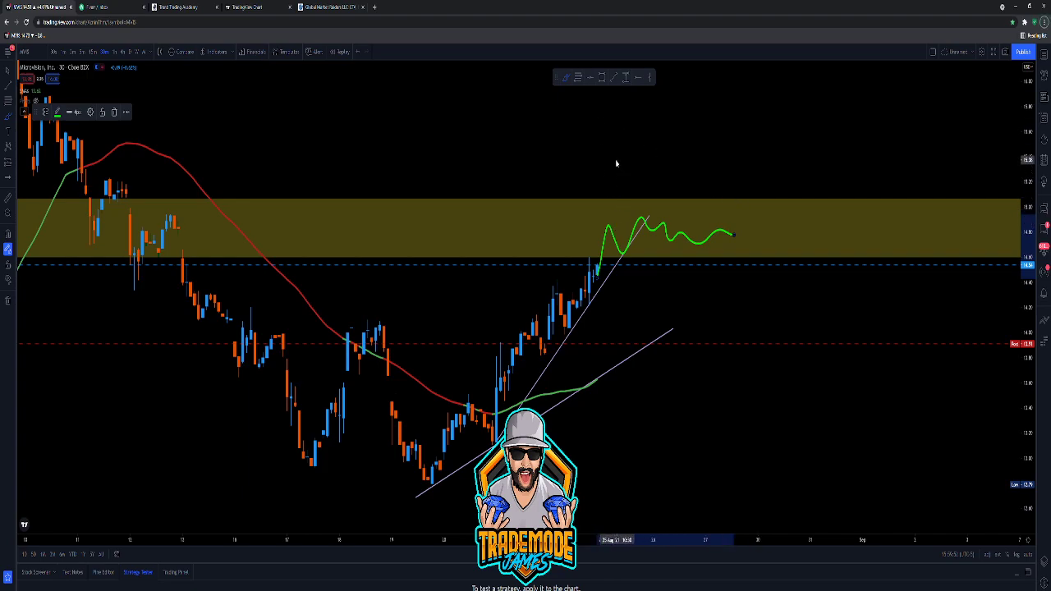
click(629, 174)
key(ctrl+z)
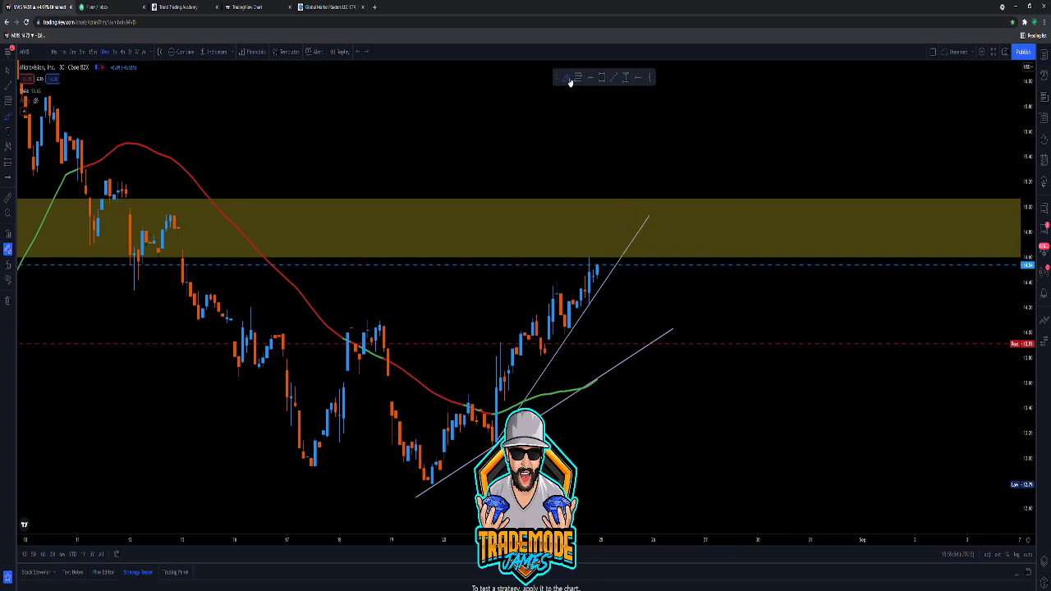
- Brush a green projected pullback from the latest candle to the lower trend line, redraw it, and add a rally above the yellow zone
drag(597, 275, 622, 363)
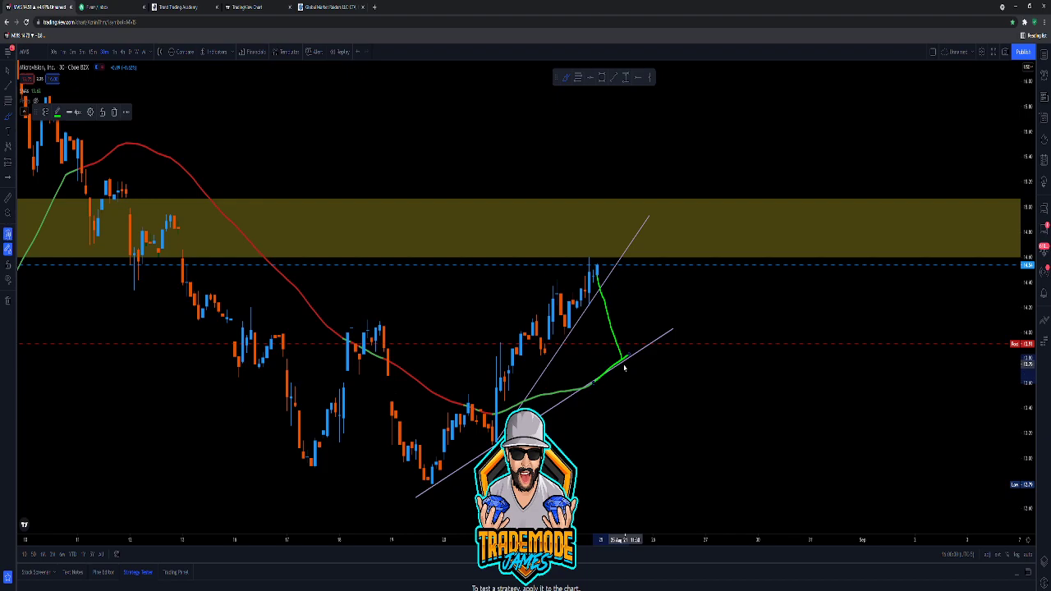
key(ctrl+z)
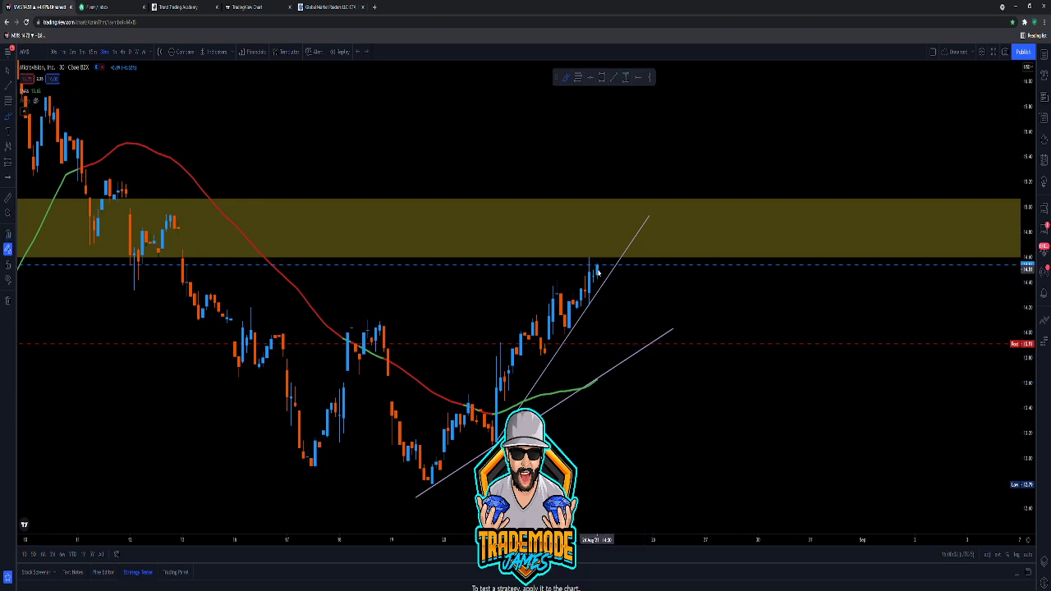
mouse_move(597, 267)
mouse_down()
mouse_move(633, 347)
mouse_move(624, 353)
mouse_move(640, 337)
mouse_up()
drag(638, 346, 750, 138)
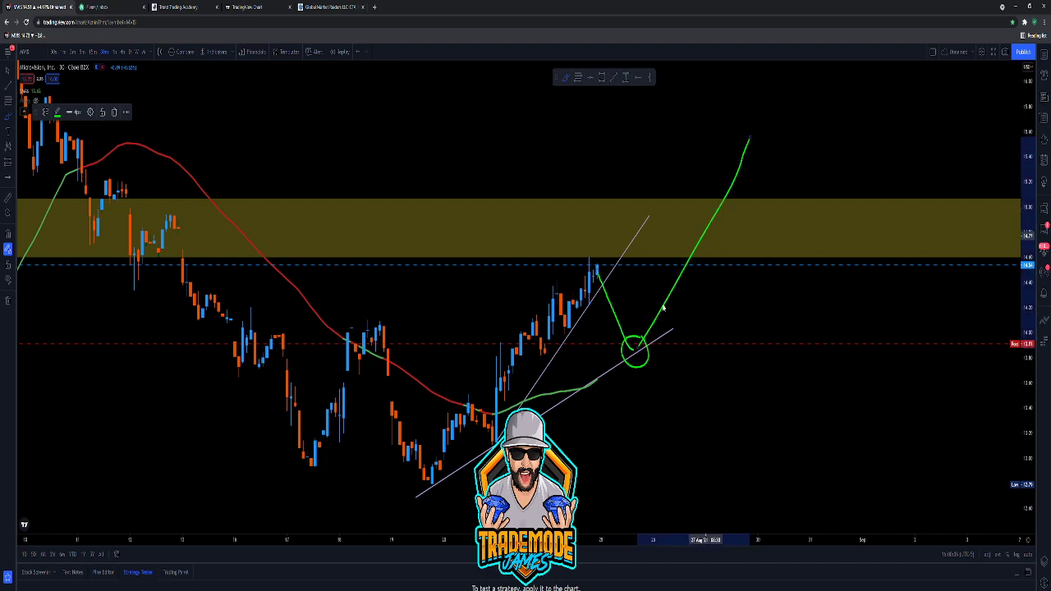
- Brush the numbers 1, 2 and 3 beside the lower trend line's touches, and undo them together with the pullback path
scroll(474, 452, down, 1)
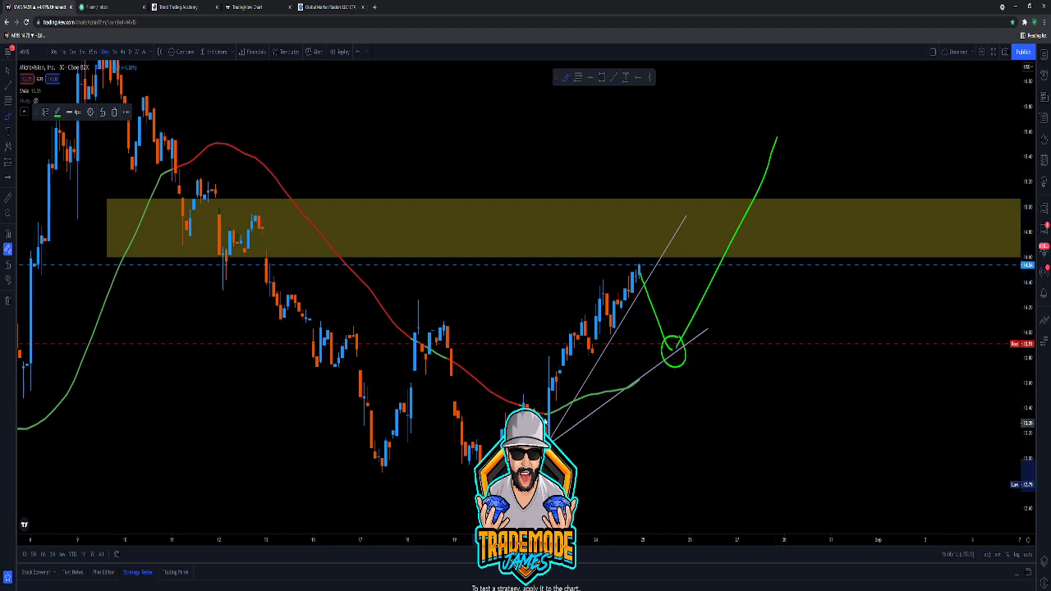
drag(543, 420, 547, 415)
drag(475, 380, 476, 405)
drag(532, 353, 549, 368)
drag(666, 284, 665, 304)
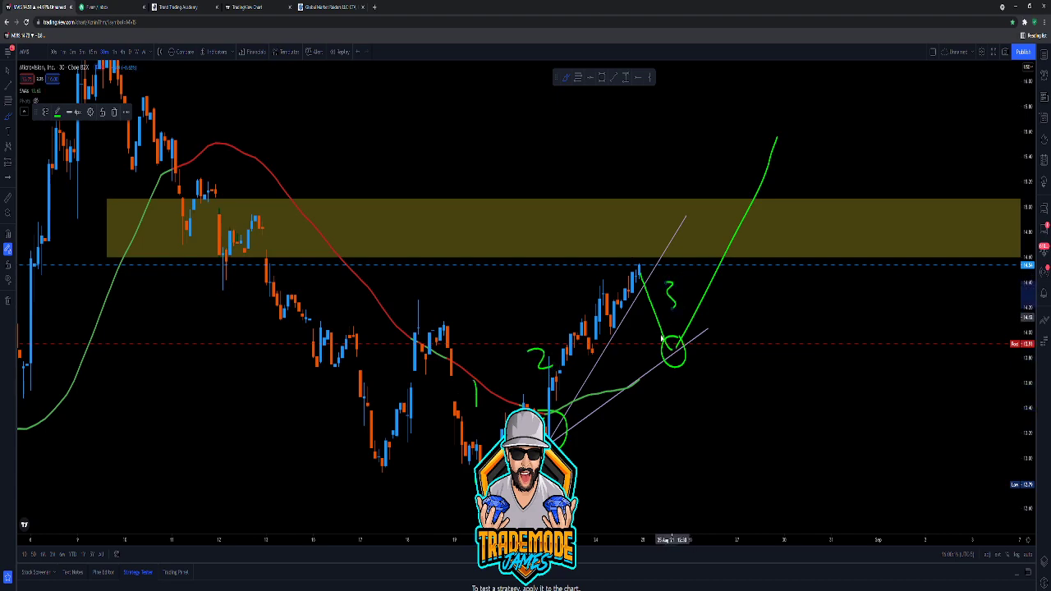
key(ctrl+z)
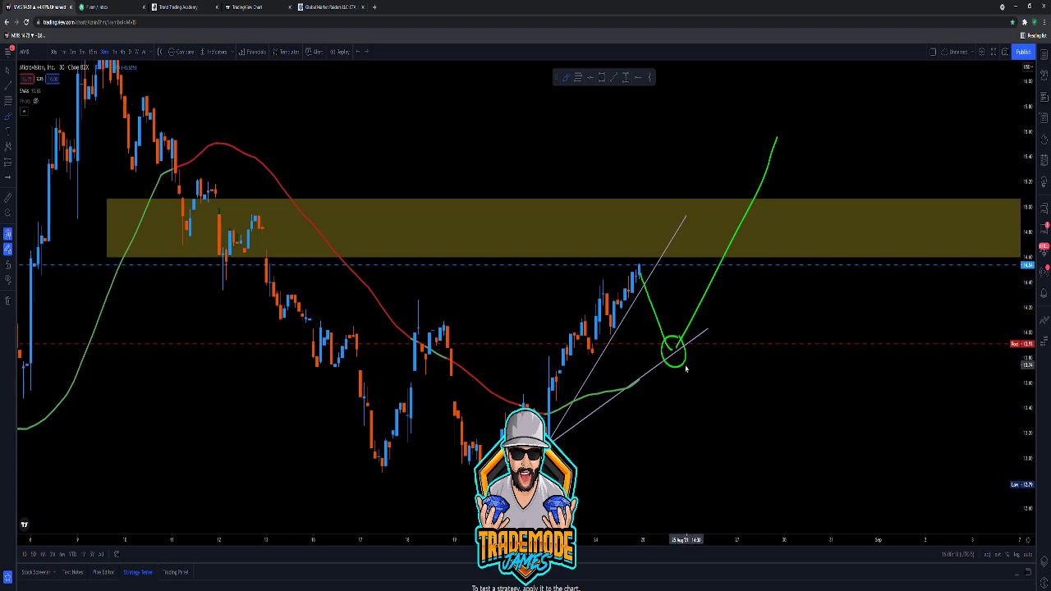
key(ctrl+z)
key(ctrl+z)
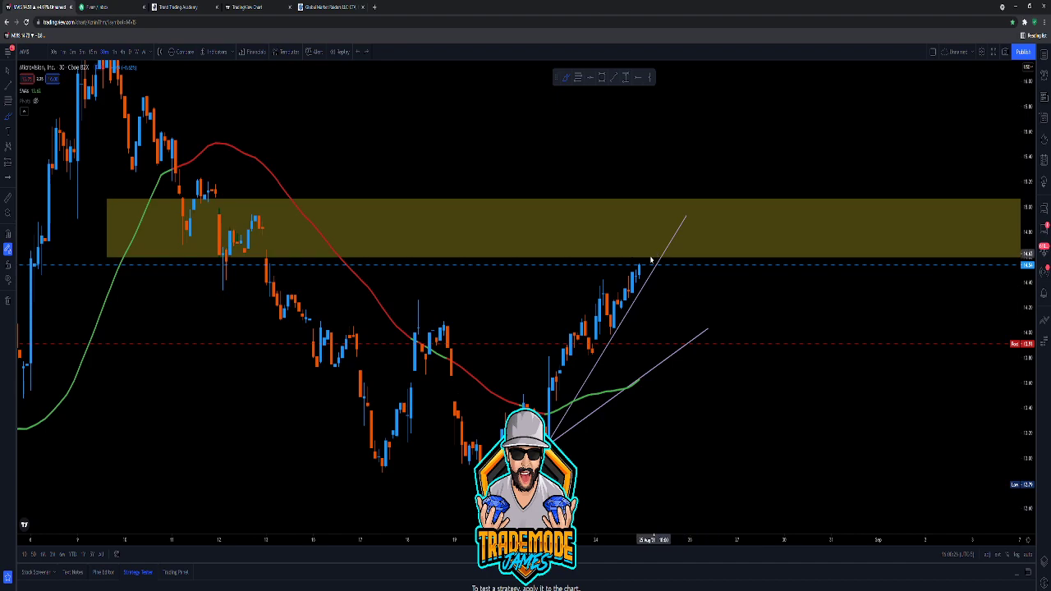
- Brush a green breakout path through the yellow zone, erase it, and repeat with a path climbing along the steeper trend line
drag(639, 272, 768, 97)
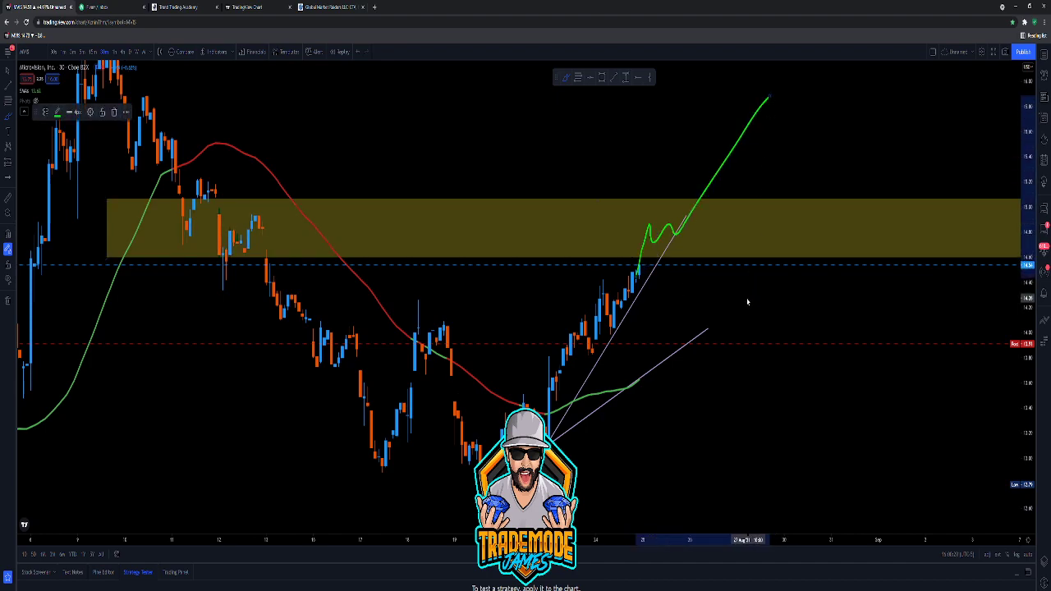
key(ctrl+z)
key(ctrl+z)
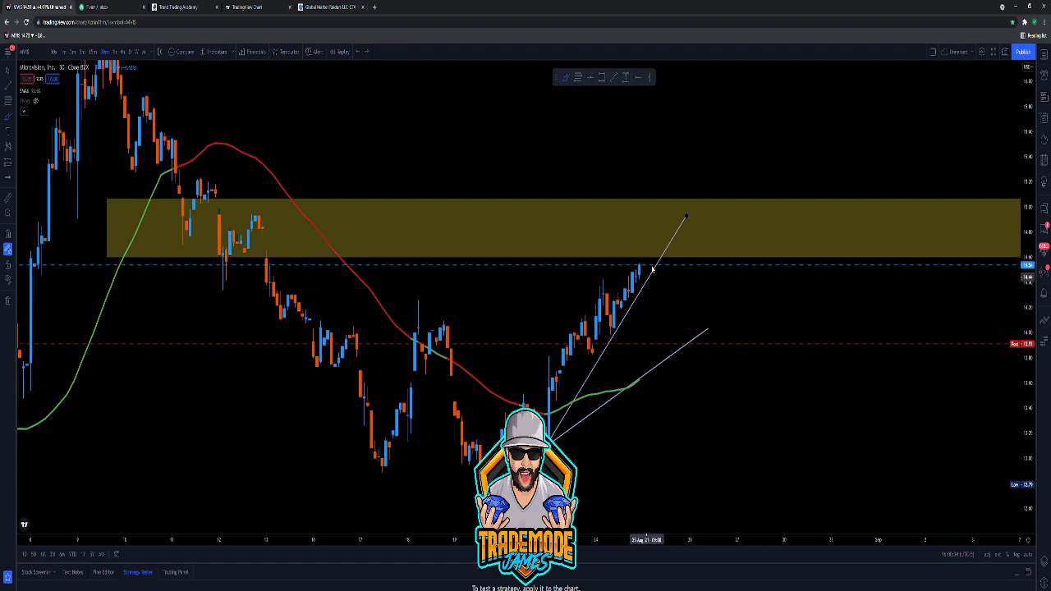
drag(644, 277, 684, 217)
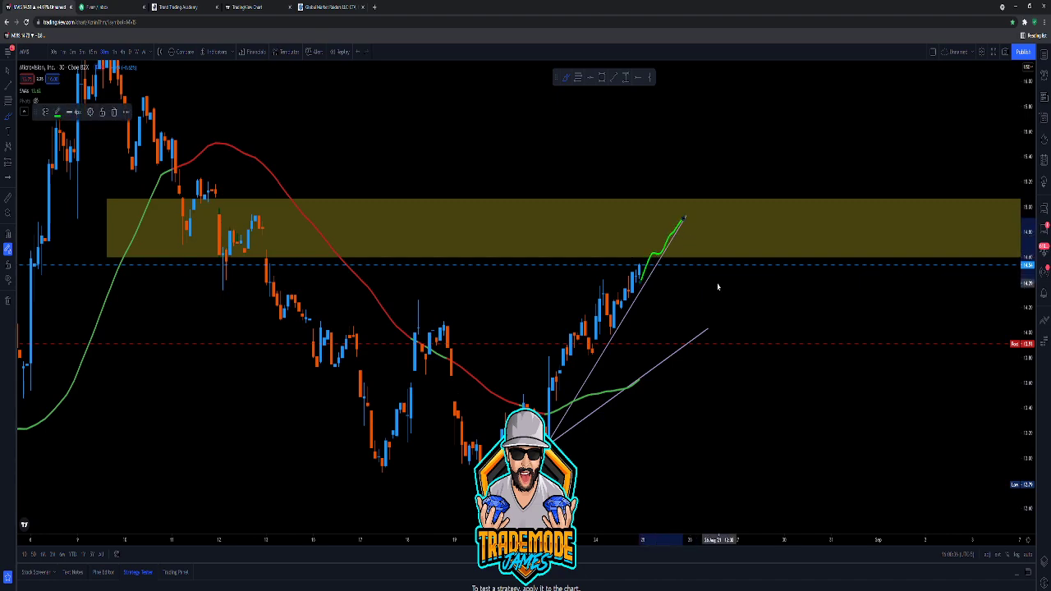
key(Delete)
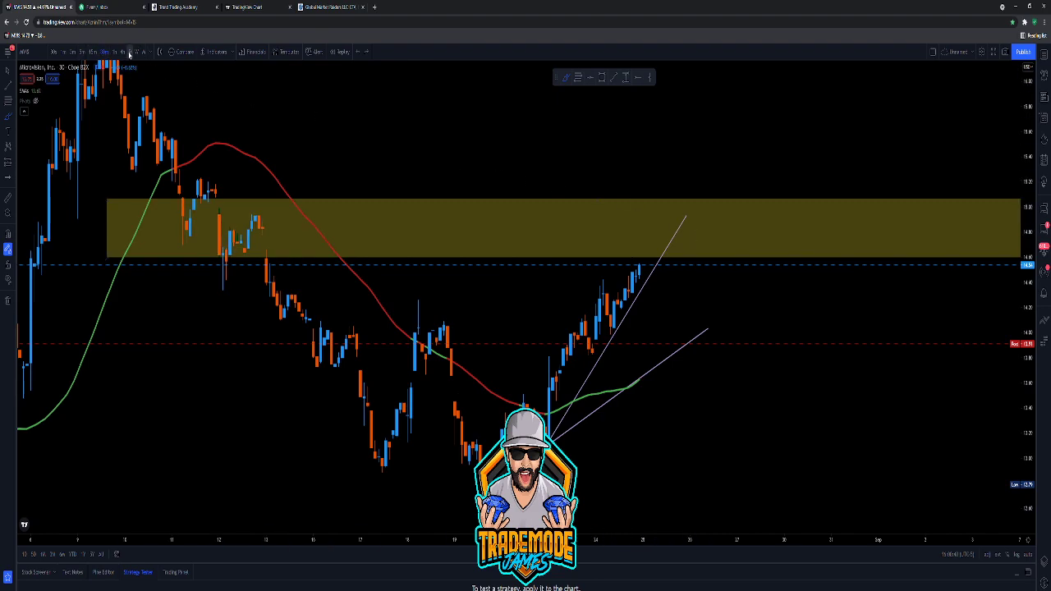
- Switch the chart to the daily timeframe and return to the cursor for a closer view of the recent candles
click(129, 54)
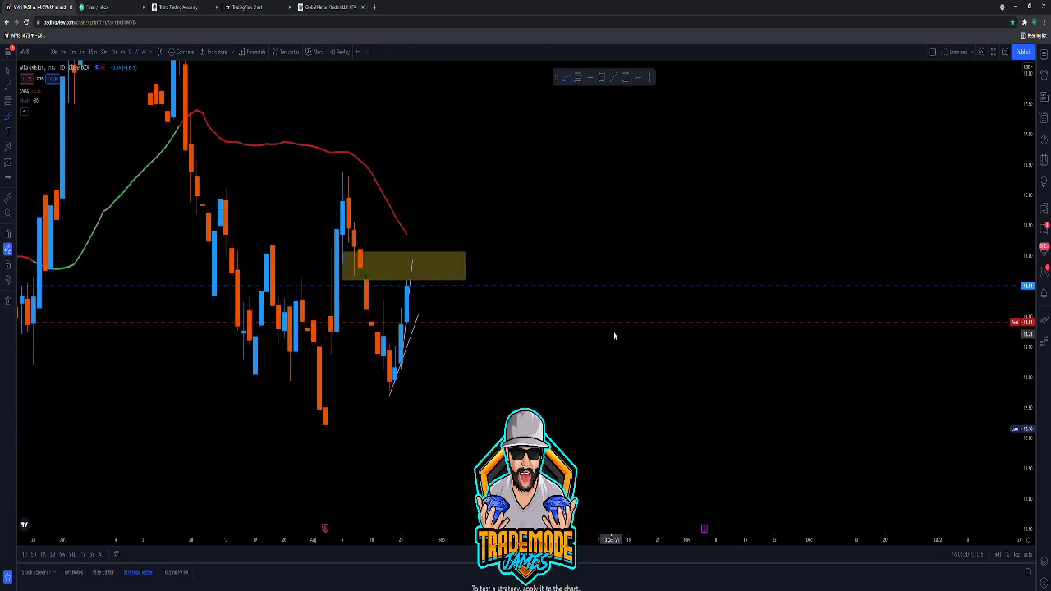
click(7, 71)
drag(438, 195, 765, 207)
scroll(729, 222, up, 5)
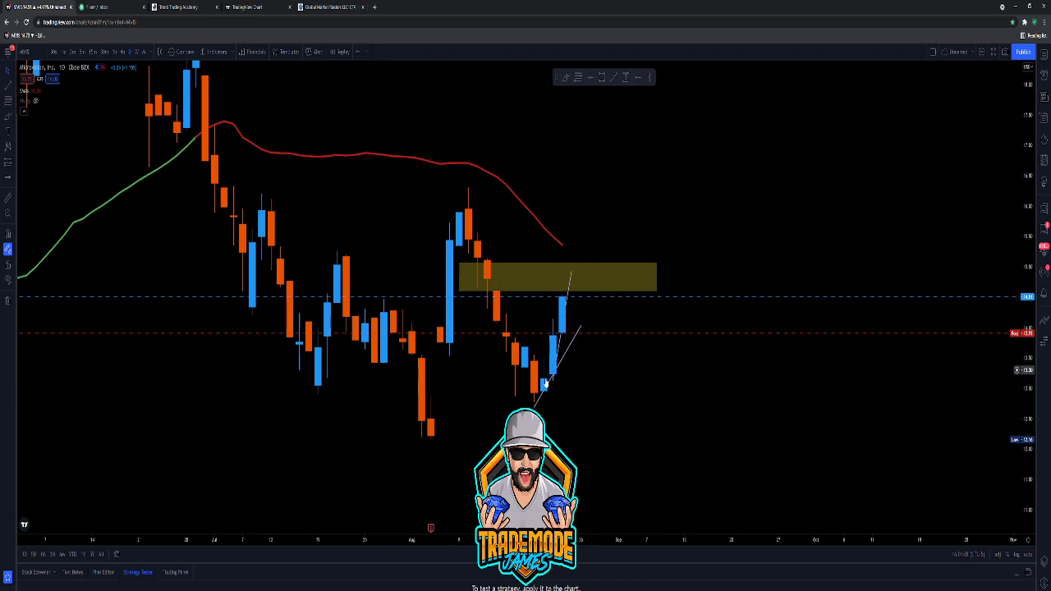
- Draw a rectangle support zone from about 12.75 to 13.00 and stretch it from late January to early September
scroll(545, 383, down, 2)
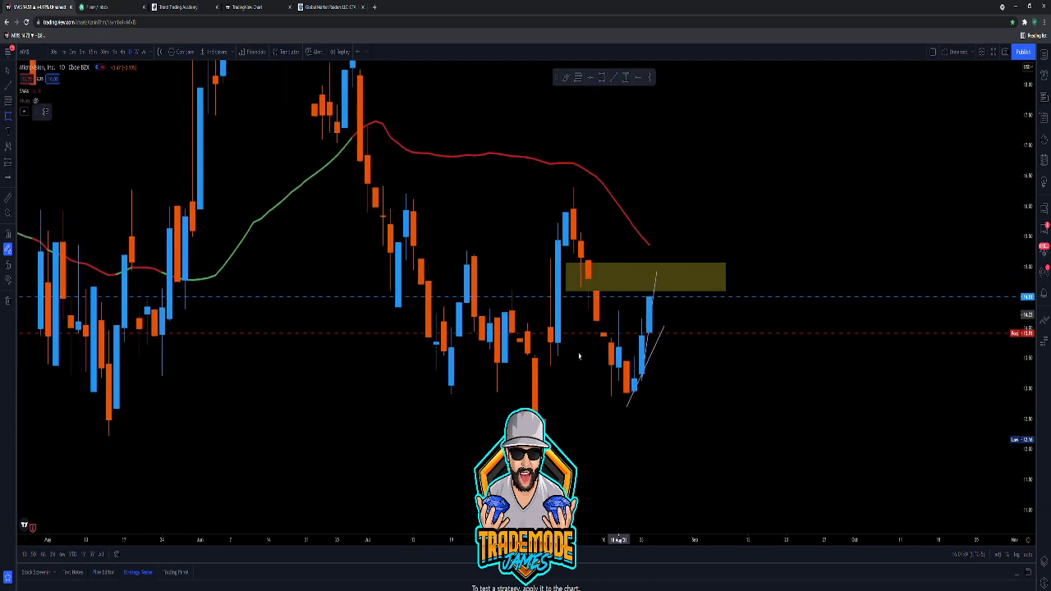
scroll(267, 395, down, 2)
click(283, 404)
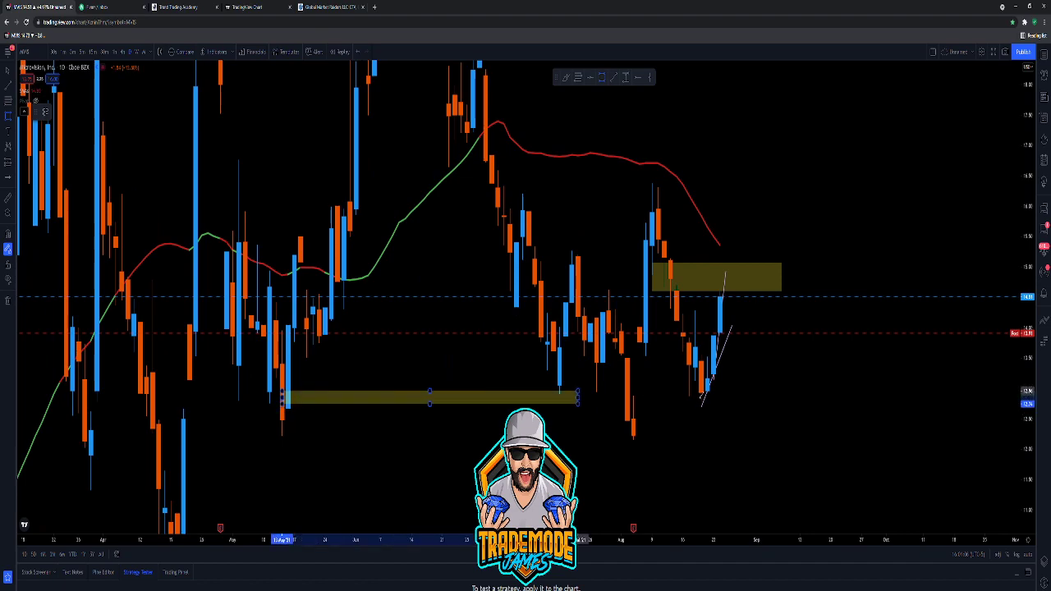
drag(578, 399, 776, 398)
scroll(729, 394, down, 2)
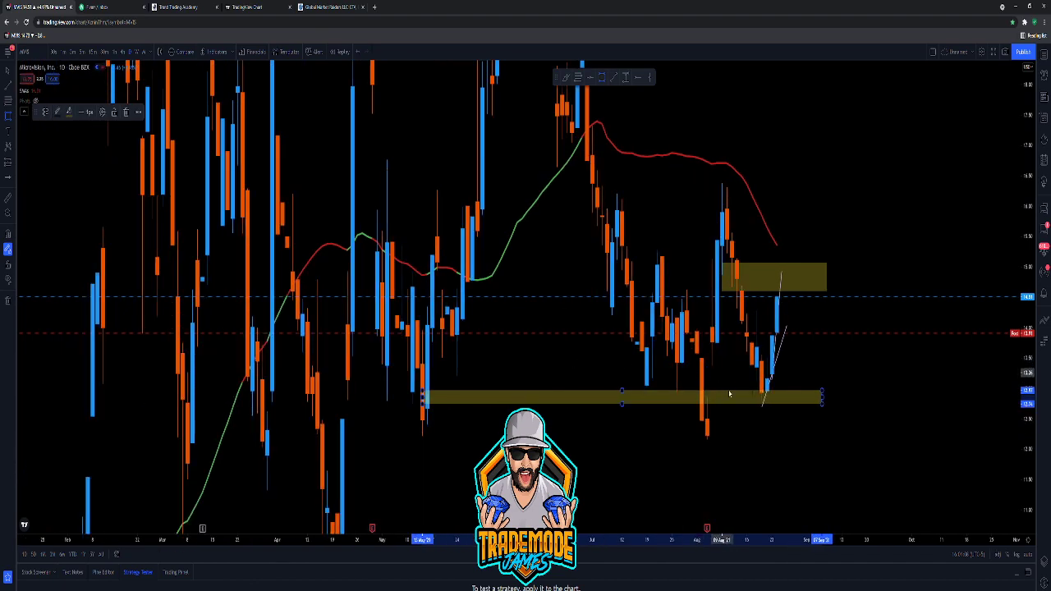
drag(422, 399, 51, 408)
click(112, 309)
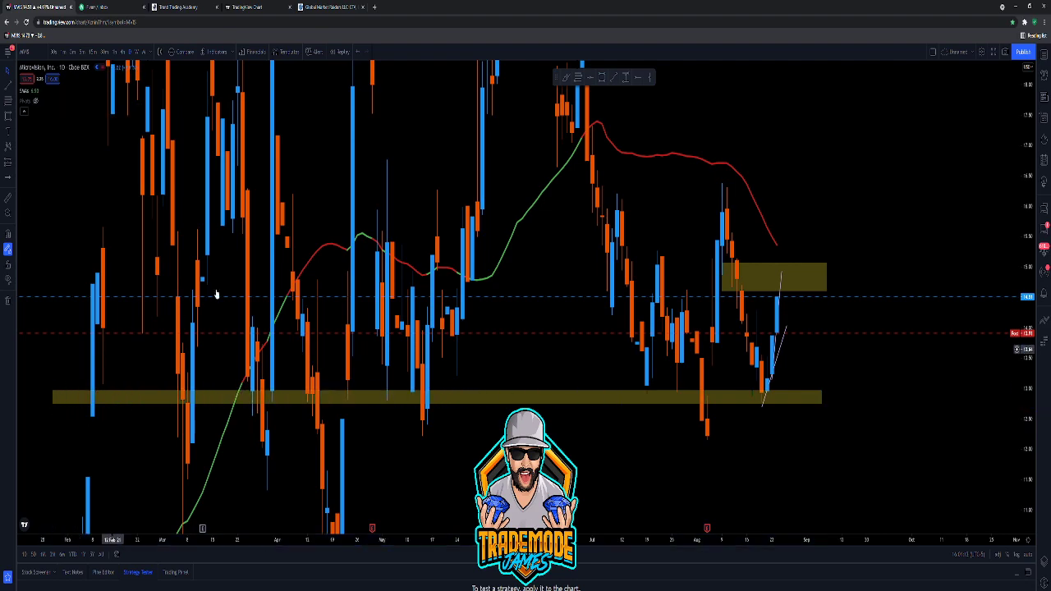
- Brush marks around the candles that touch the lower support zone, and undo all of them
drag(390, 396, 424, 384)
drag(268, 392, 261, 385)
drag(650, 381, 646, 385)
drag(768, 380, 757, 382)
key(ctrl+z)
key(ctrl+z)
key(ctrl+z)
key(ctrl+z)
key(ctrl+z)
key(ctrl+z)
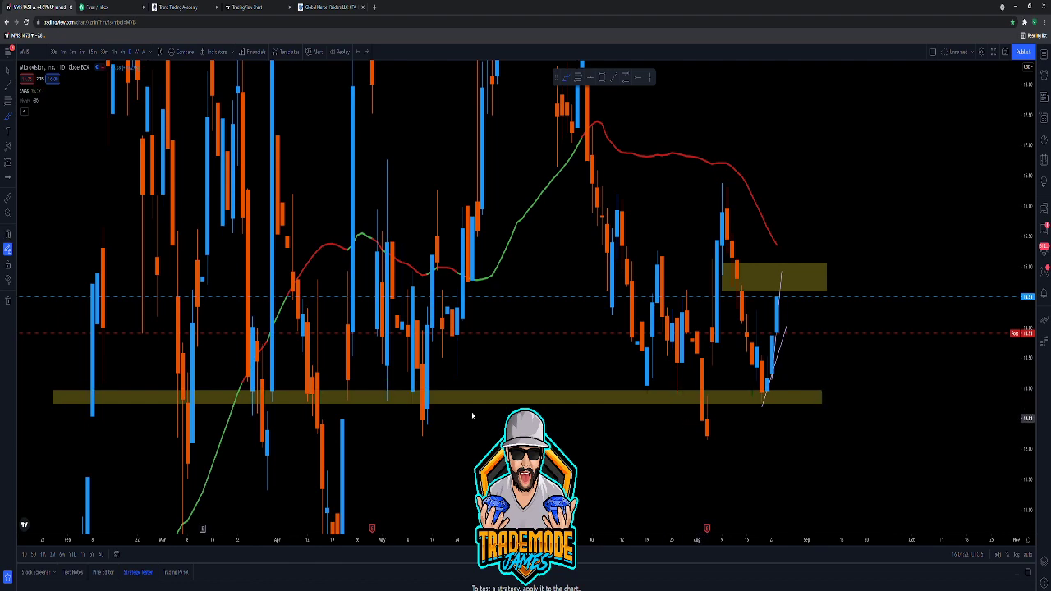
- Switch the chart to the 1-hour timeframe and examine recent price action against the zones and trend lines
scroll(661, 392, up, 3)
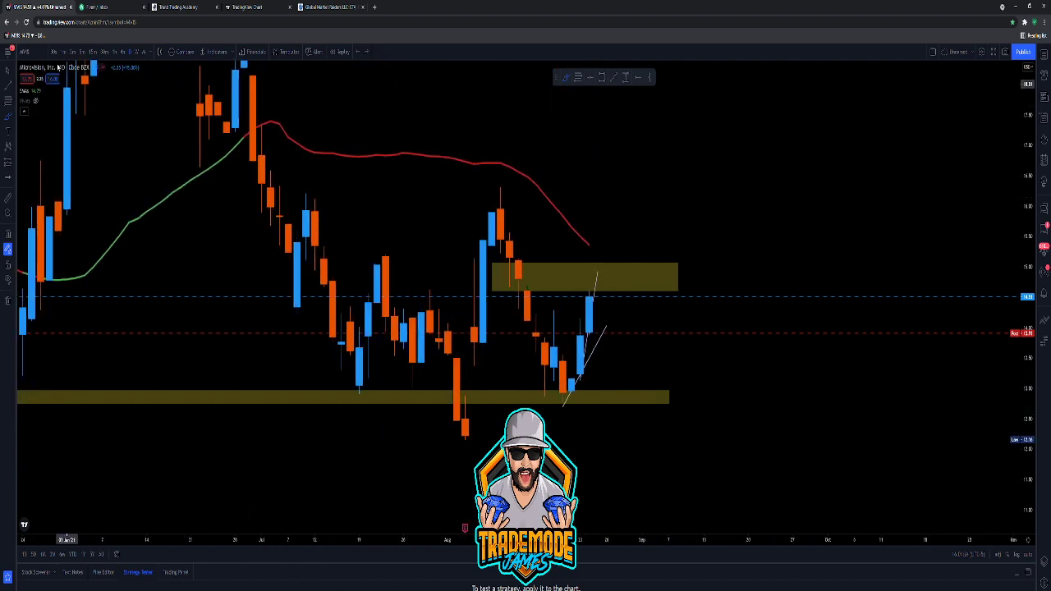
click(115, 55)
scroll(627, 350, down, 6)
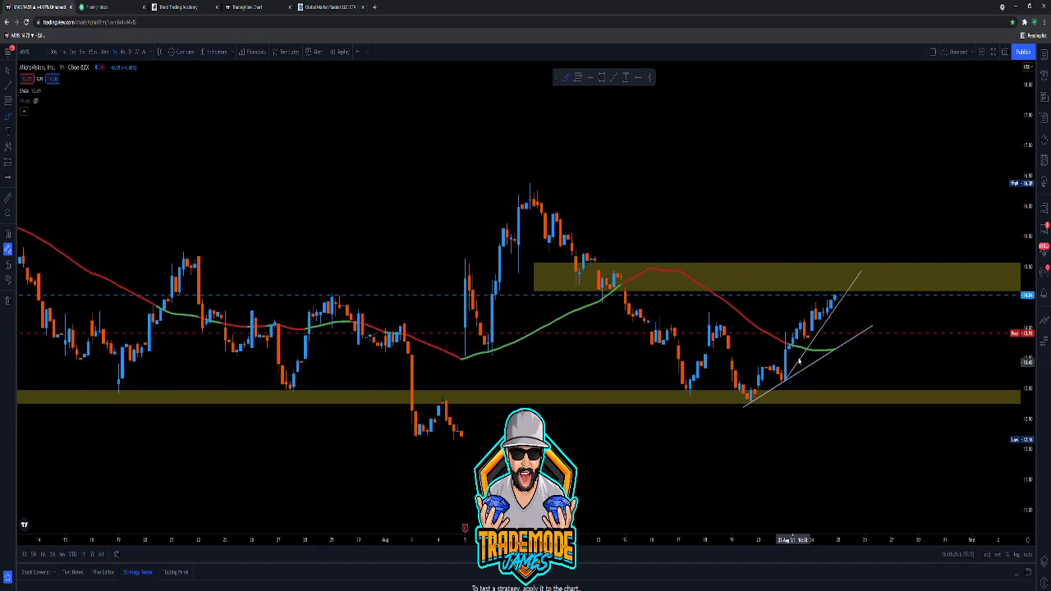
drag(784, 221, 588, 236)
scroll(590, 238, down, 2)
drag(705, 194, 638, 220)
- Return the chart to the daily timeframe and view the recent candles and the moving average up close
click(130, 52)
scroll(668, 275, up, 3)
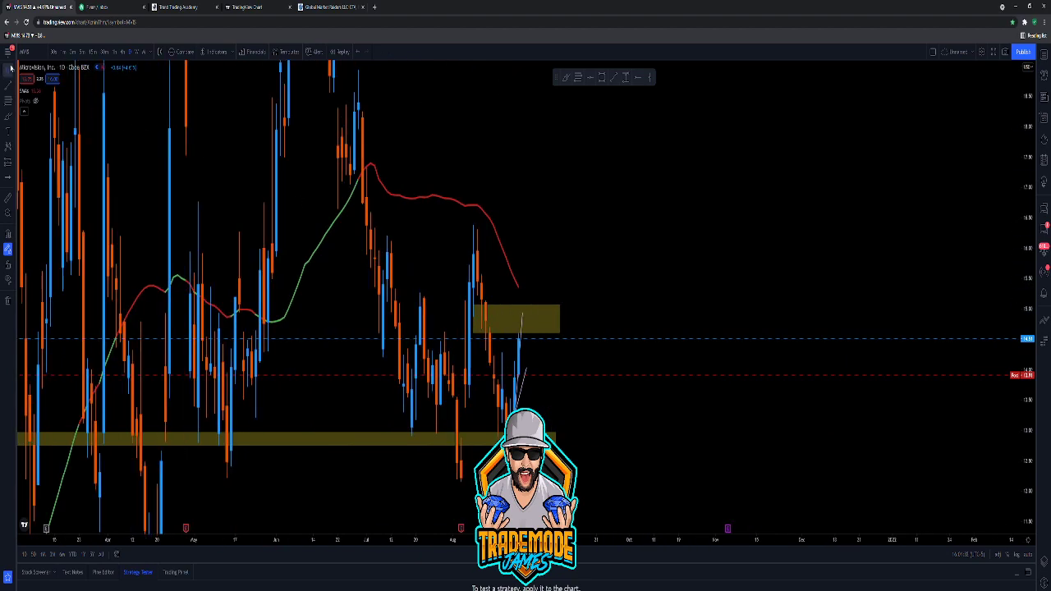
scroll(545, 228, up, 4)
scroll(730, 273, up, 3)
drag(707, 250, 600, 253)
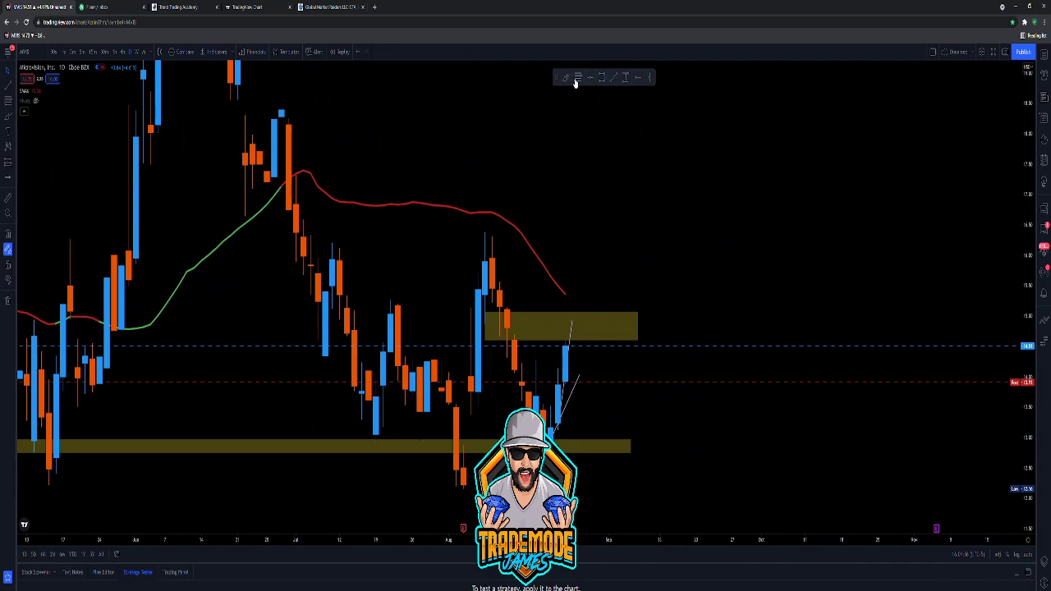
- Brush a green line tracing the falling moving average and a breakout-and-retest path above the yellow zone, erasing each
mouse_move(362, 163)
mouse_down()
mouse_move(543, 213)
mouse_move(591, 290)
mouse_up()
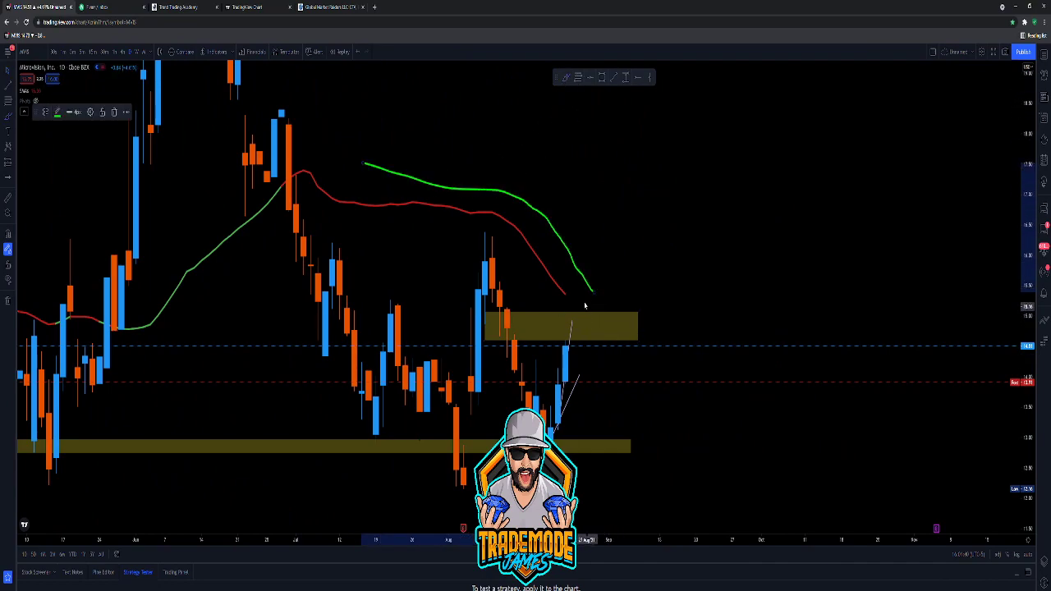
key(Delete)
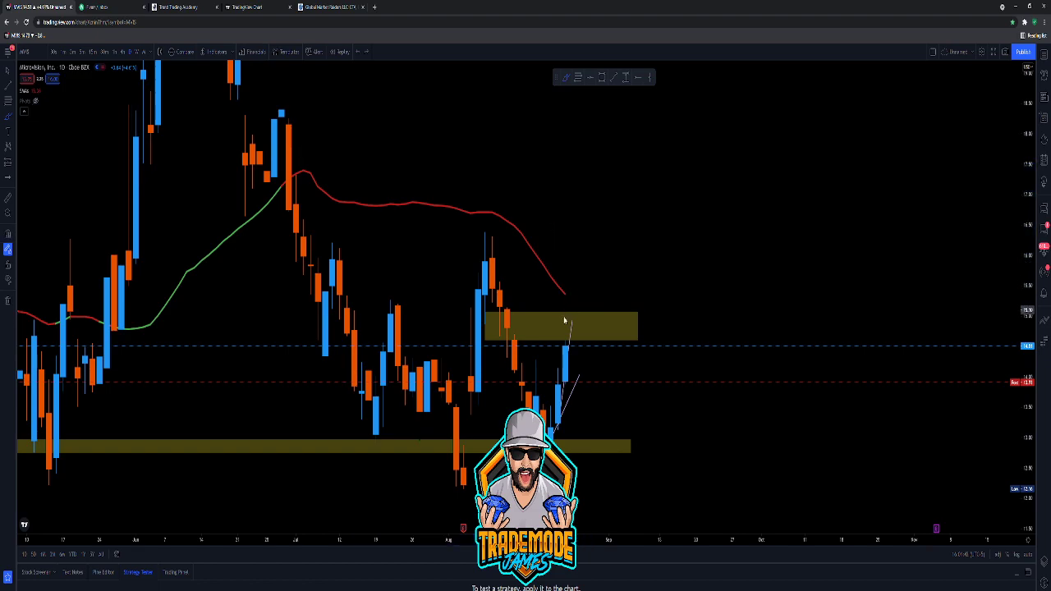
mouse_move(564, 318)
mouse_down()
mouse_move(592, 306)
mouse_move(688, 127)
mouse_up()
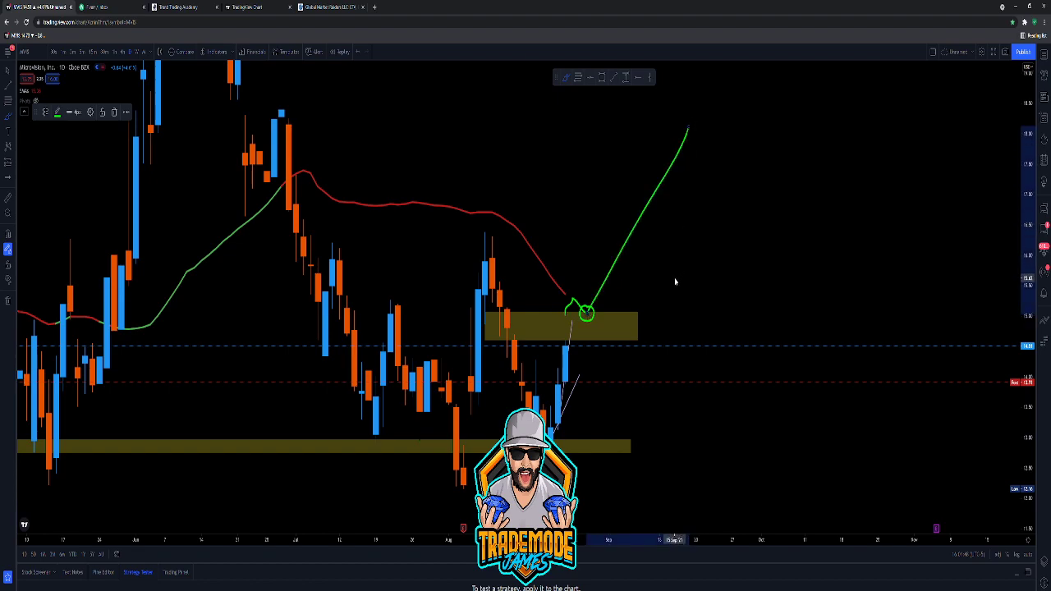
key(Delete)
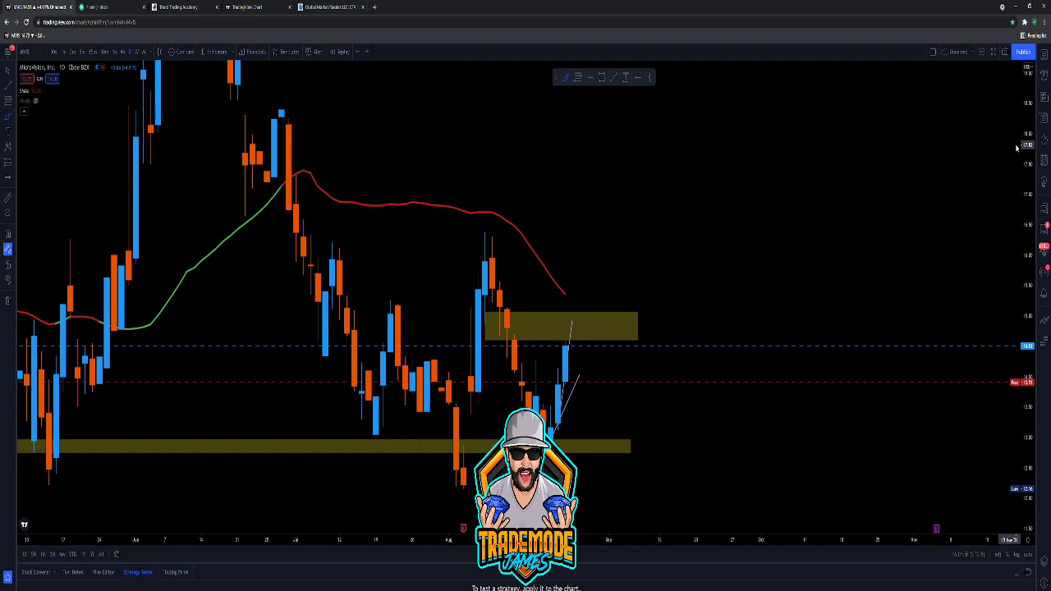
- Compress the price scale and switch to the 1-hour timeframe, with the cursor active and more past candles in view
drag(1022, 126, 1022, 156)
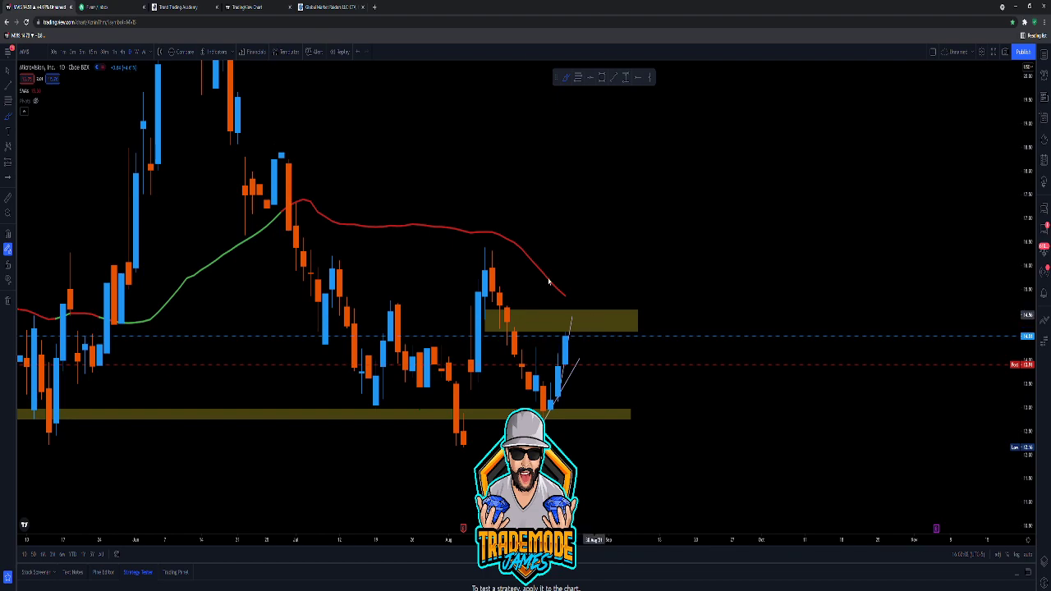
click(109, 54)
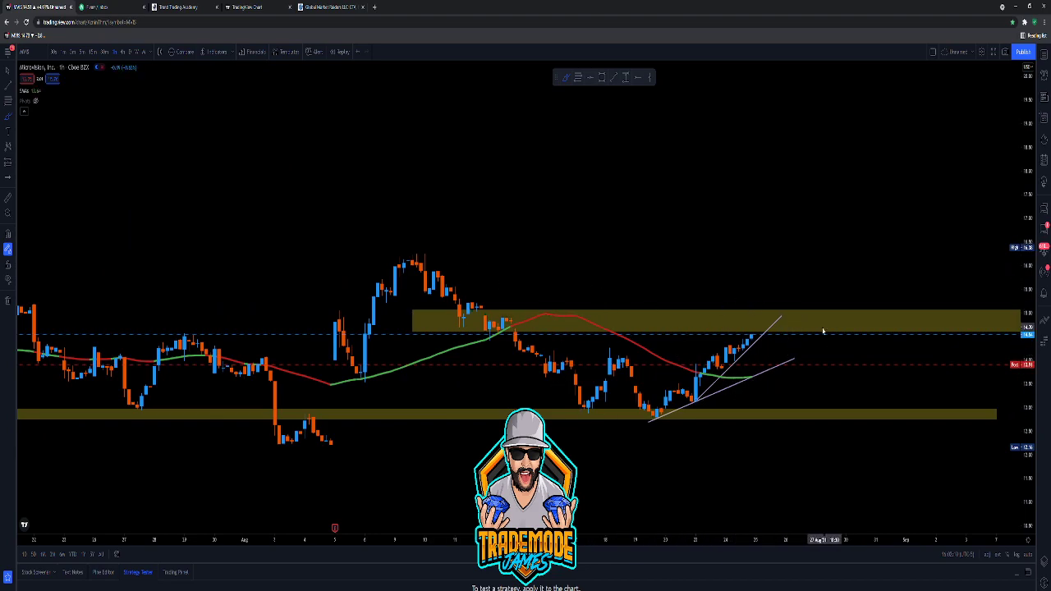
scroll(550, 308, down, 1)
click(8, 70)
drag(660, 227, 561, 246)
scroll(544, 214, down, 2)
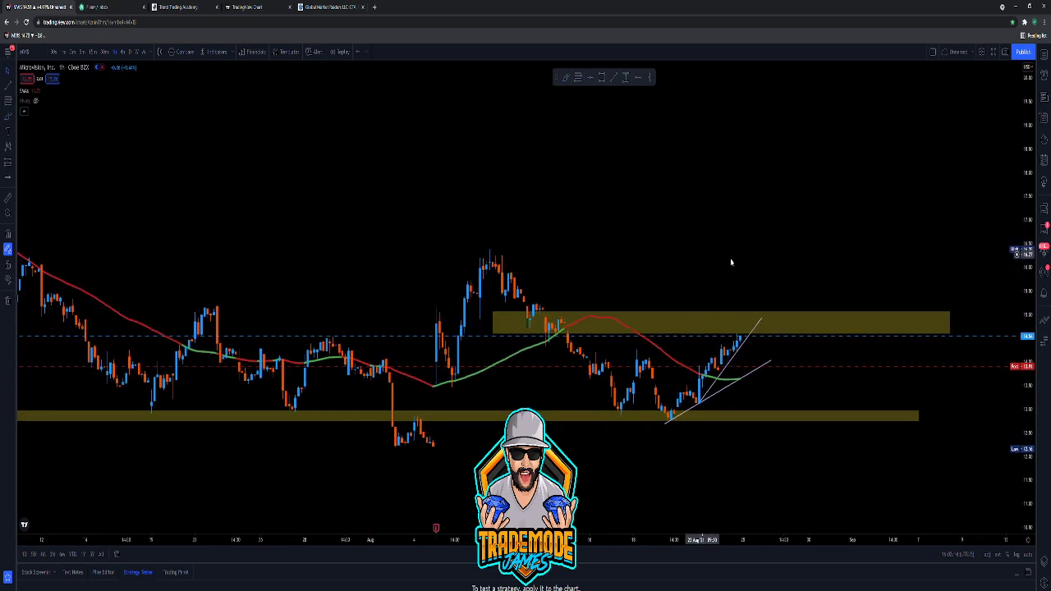
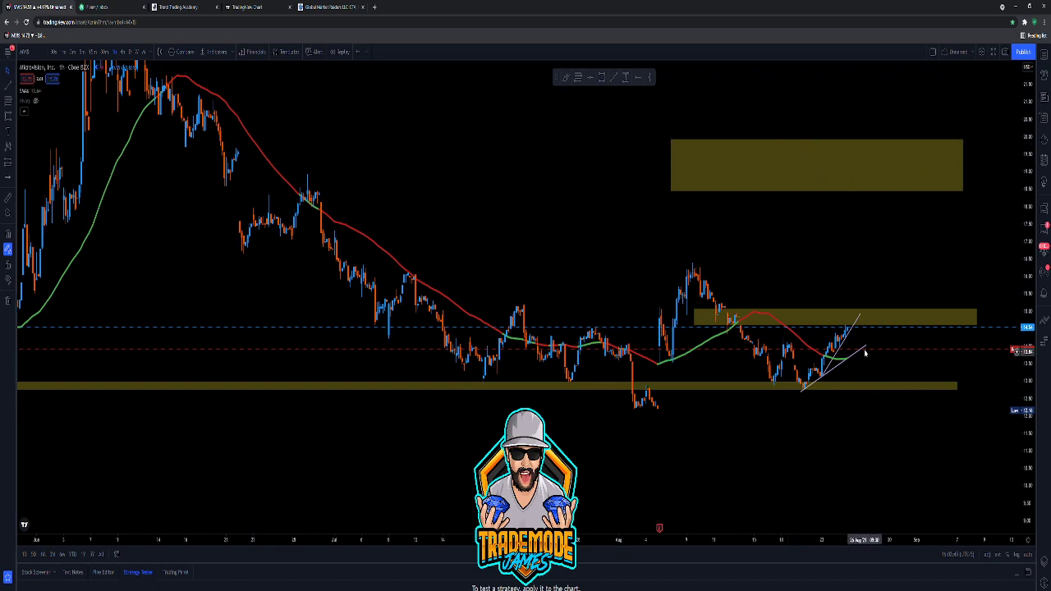
- Draw a Fibonacci retracement from the August high at about 16.40 to the recent swing low at about 12.78
scroll(790, 357, up, 2)
drag(1032, 420, 997, 207)
click(578, 77)
click(581, 220)
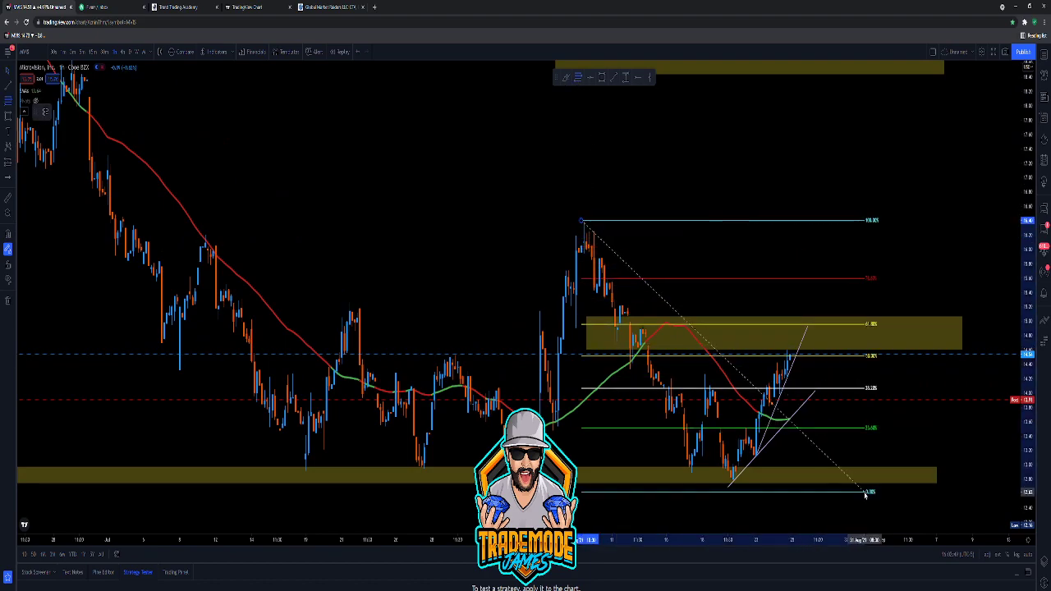
click(869, 480)
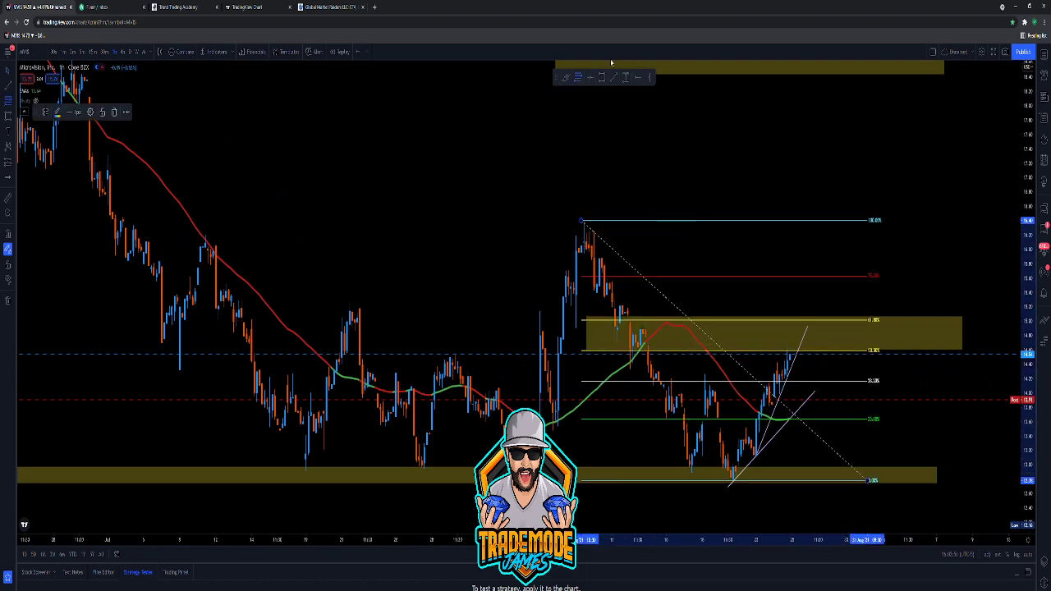
- Brush a green circle where price crosses the moving average and a line along the following rise, and undo both
scroll(706, 414, up, 3)
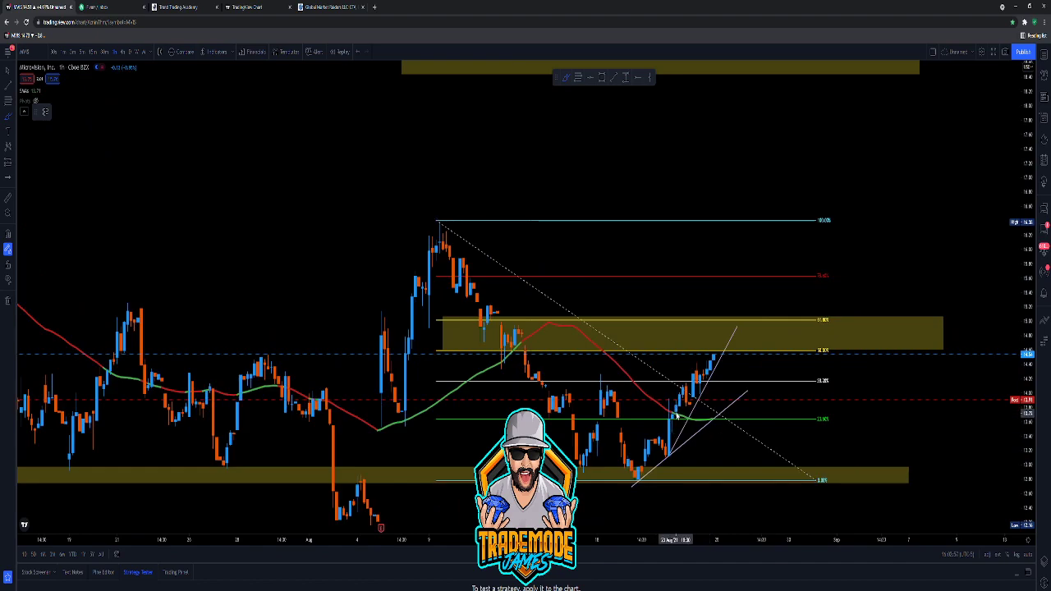
drag(676, 415, 716, 341)
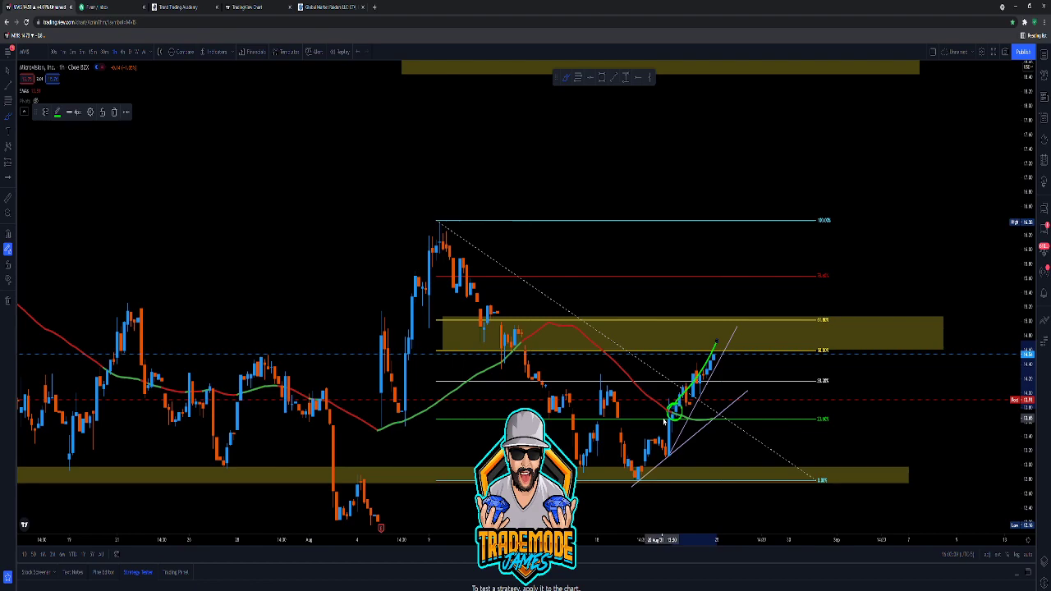
key(ctrl+z)
key(ctrl+z)
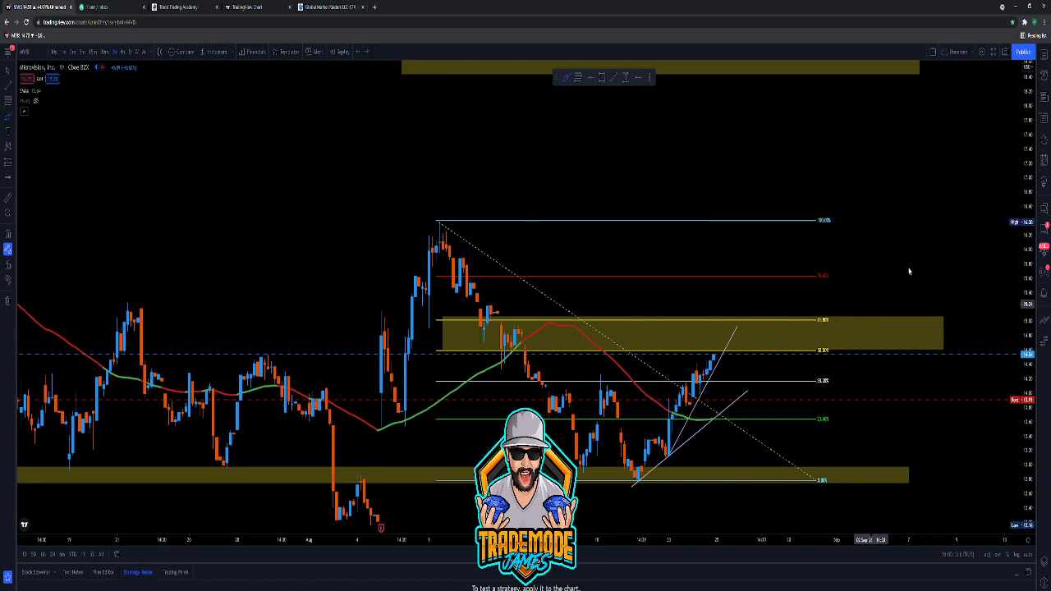
- Remove the Fibonacci retracement and draw another from the June high at about 24.80 to the August low at about 12.10
scroll(655, 255, down, 3)
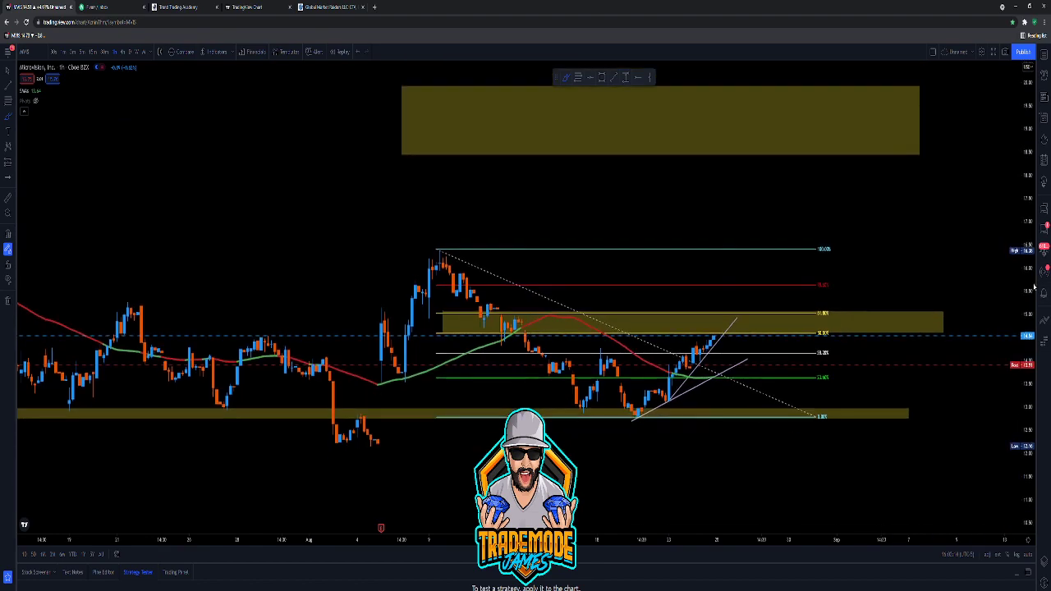
right_click(656, 253)
click(682, 363)
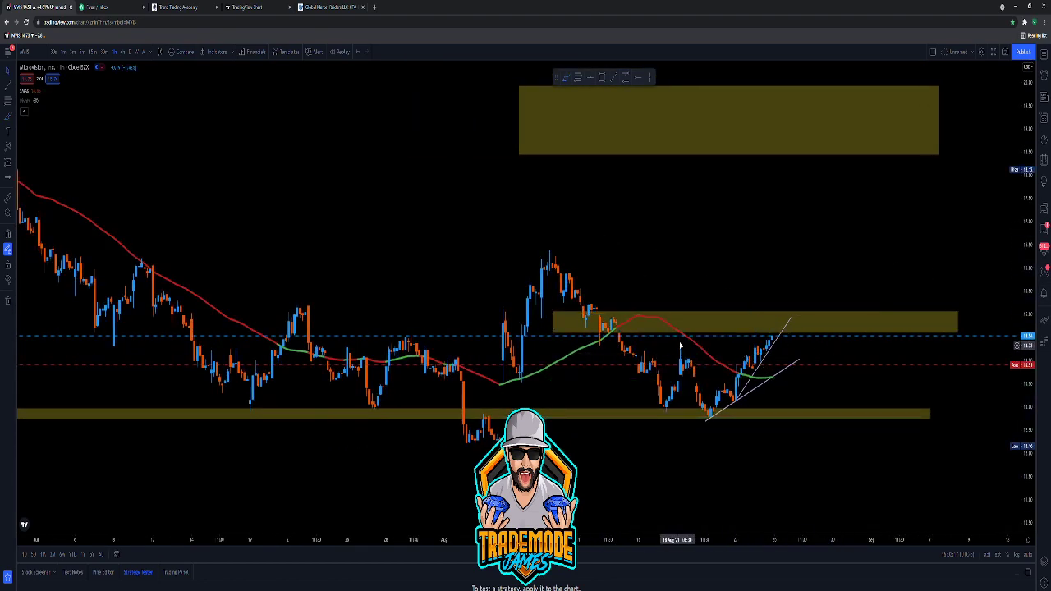
scroll(374, 90, down, 5)
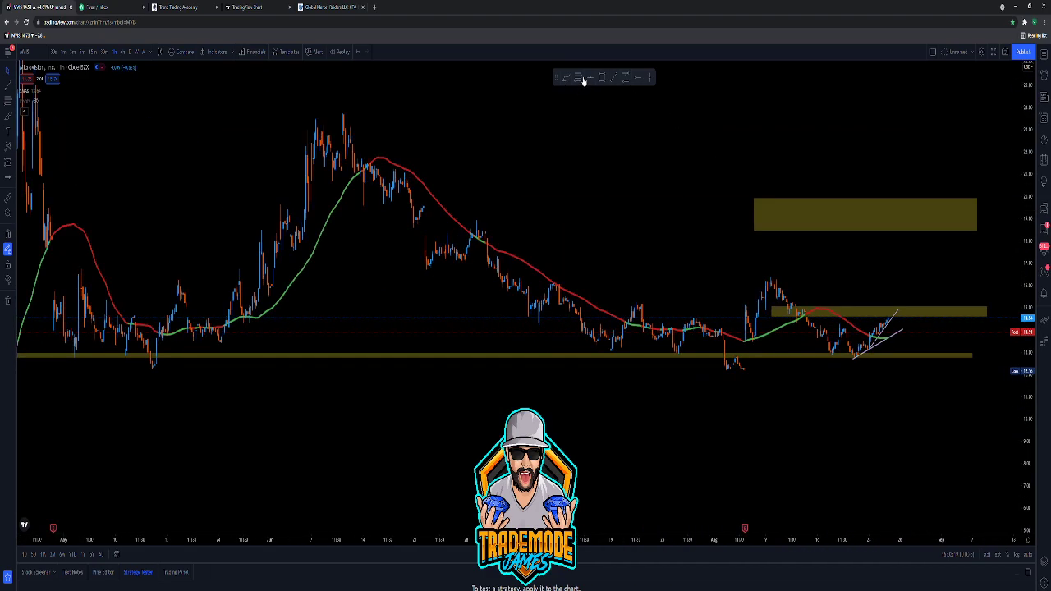
drag(349, 88, 960, 376)
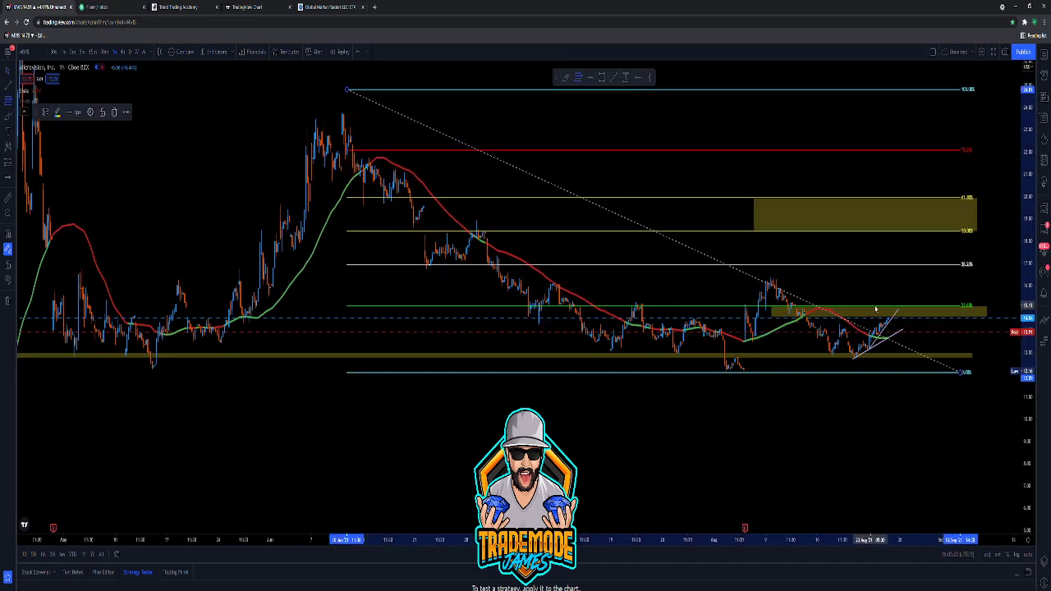
- Brush a green circle around the upper yellow zone between the 50% and 61.8% retracement levels, and erase it
scroll(913, 315, up, 4)
drag(1027, 337, 1025, 140)
scroll(836, 278, up, 2)
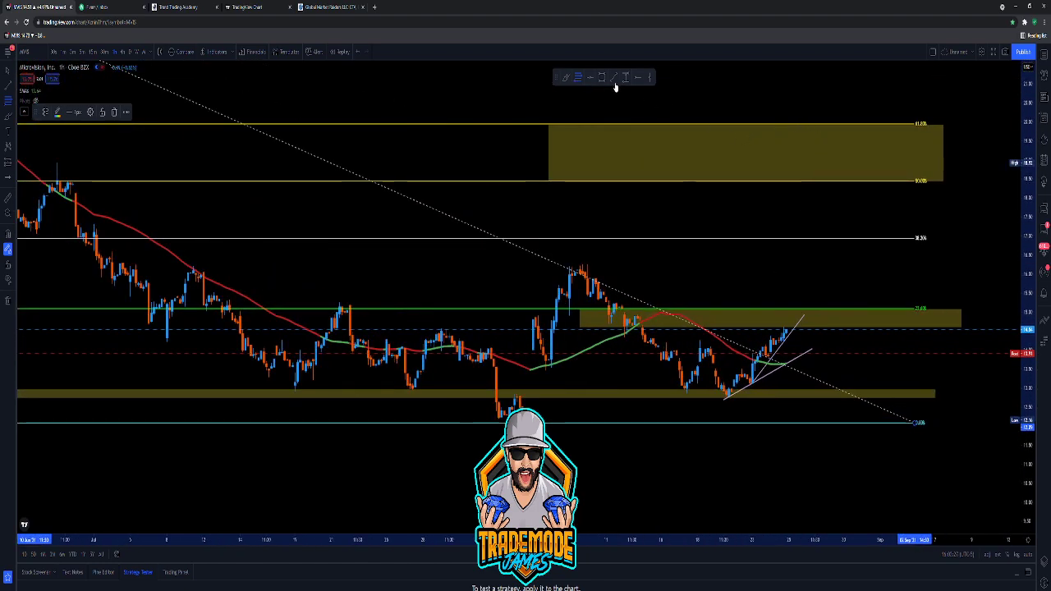
drag(801, 110, 780, 105)
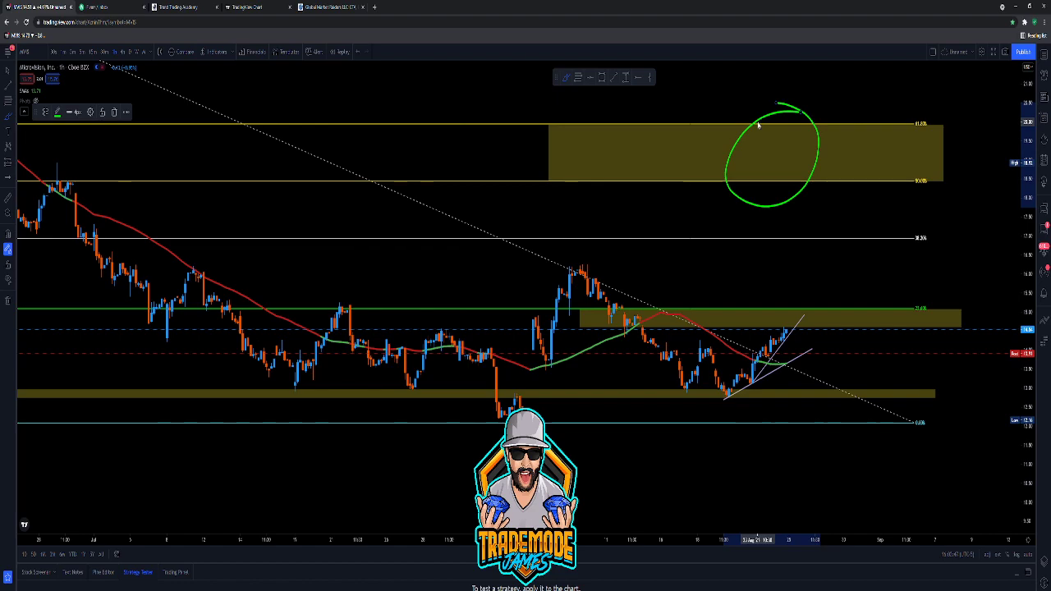
key(Delete)
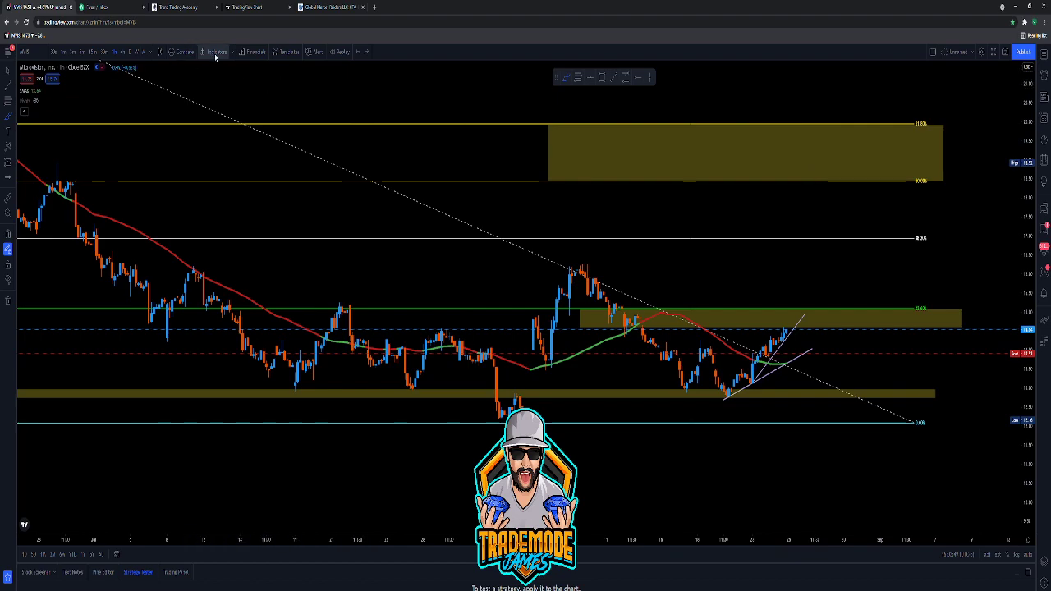
- Add the Relative Strength Index indicator below the price chart
click(215, 51)
click(491, 303)
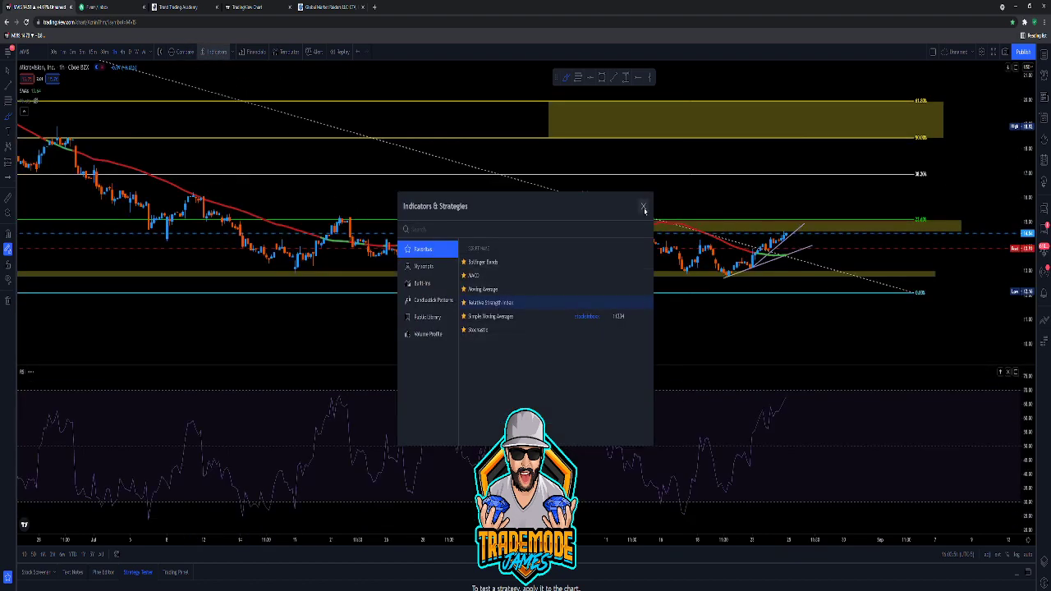
click(643, 206)
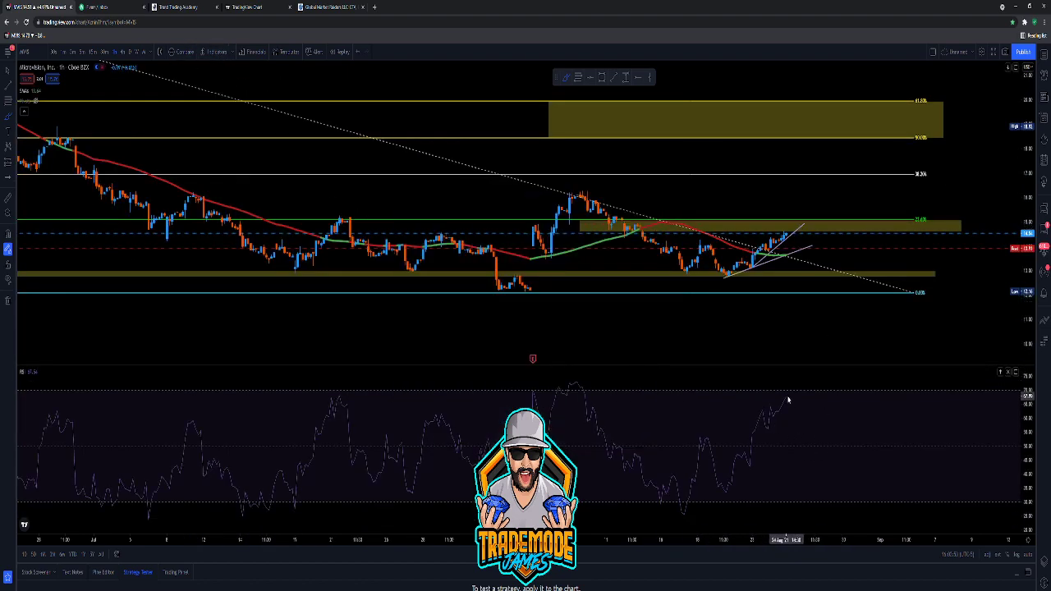
- Brush a green path dipping to the lower trend line and rising through the yellow zone, and undo it
scroll(901, 320, up, 5)
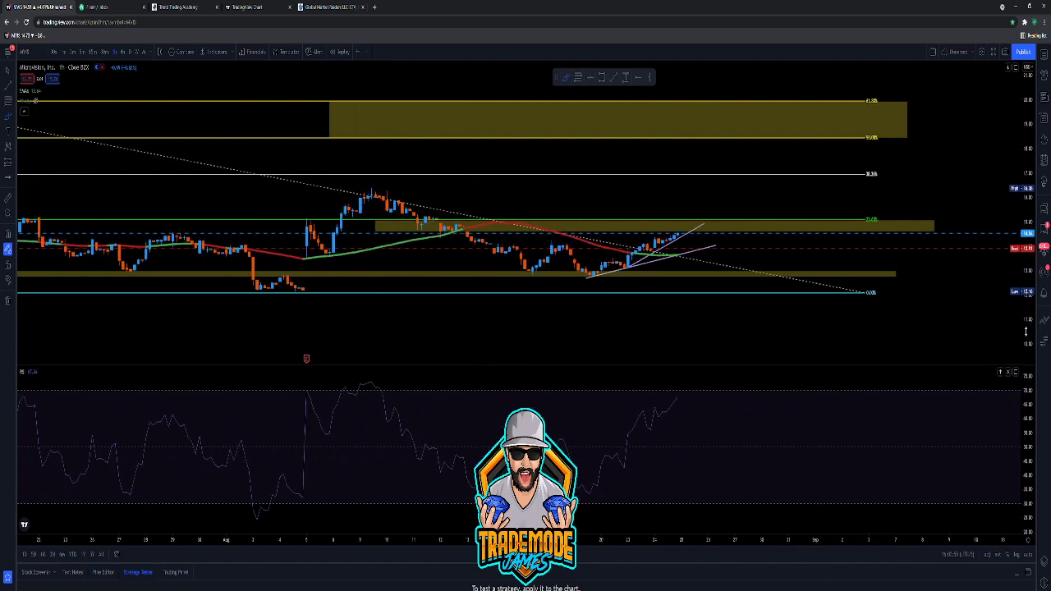
drag(1026, 180, 1025, 218)
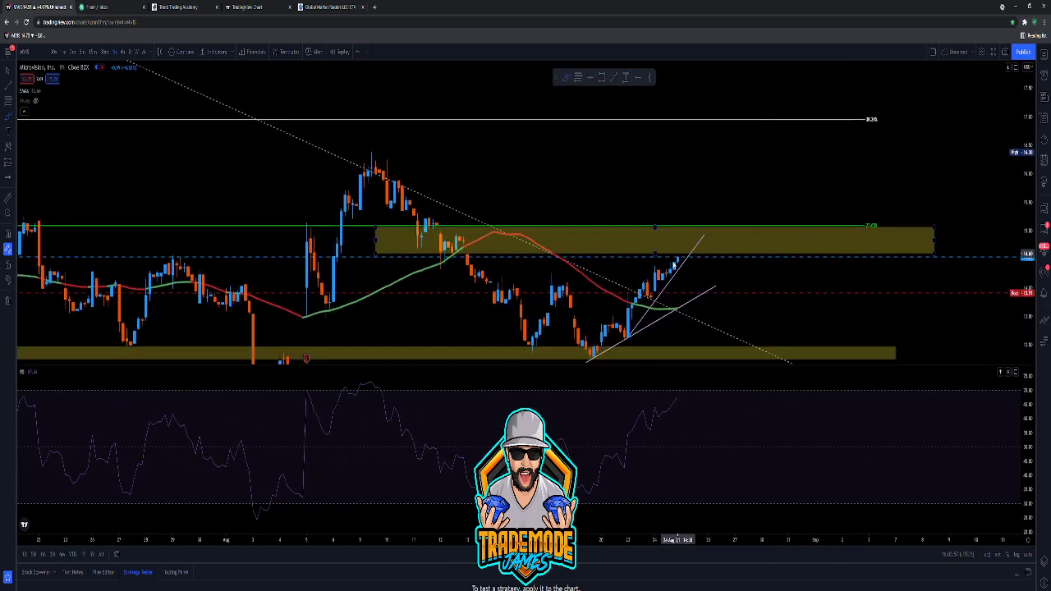
mouse_move(678, 260)
mouse_down()
mouse_move(706, 297)
mouse_move(777, 156)
mouse_up()
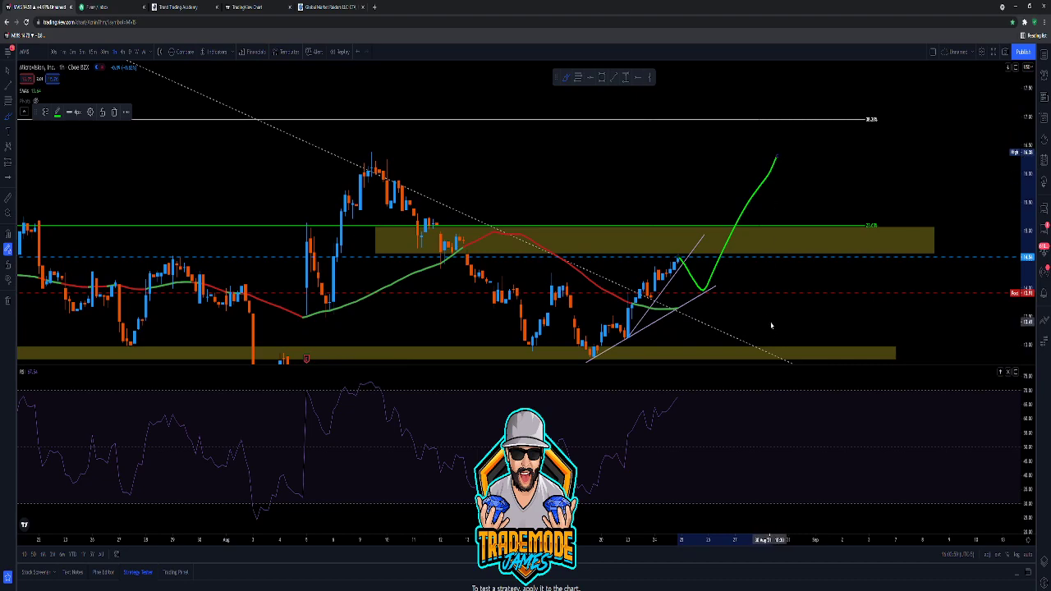
key(ctrl+z)
- Switch the chart to the daily timeframe and bring the latest candles and their RSI reading into close view
click(130, 53)
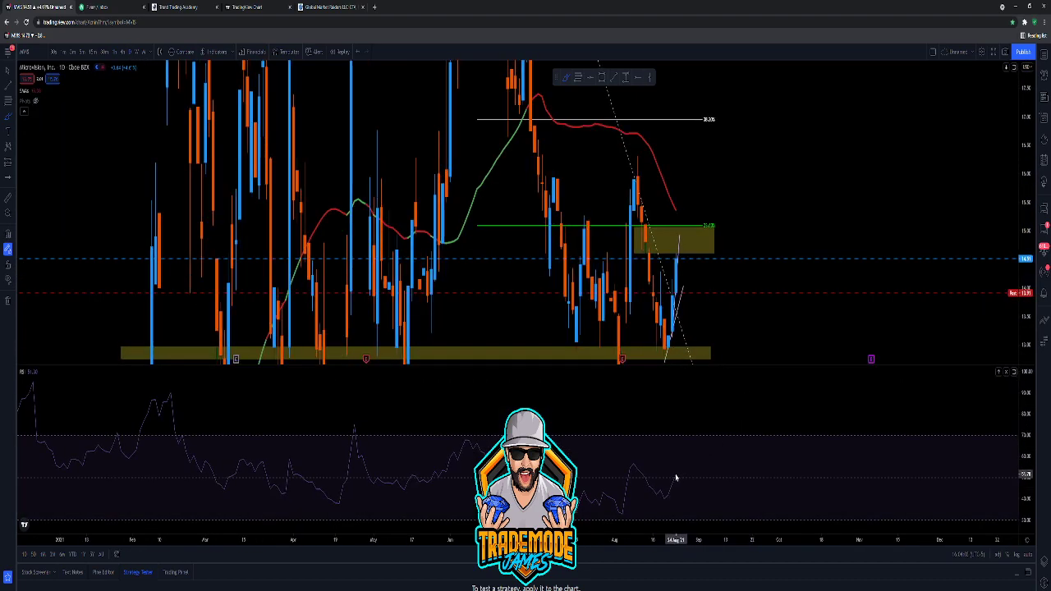
scroll(718, 339, up, 2)
click(8, 75)
scroll(582, 186, up, 4)
drag(462, 195, 833, 201)
scroll(788, 206, up, 3)
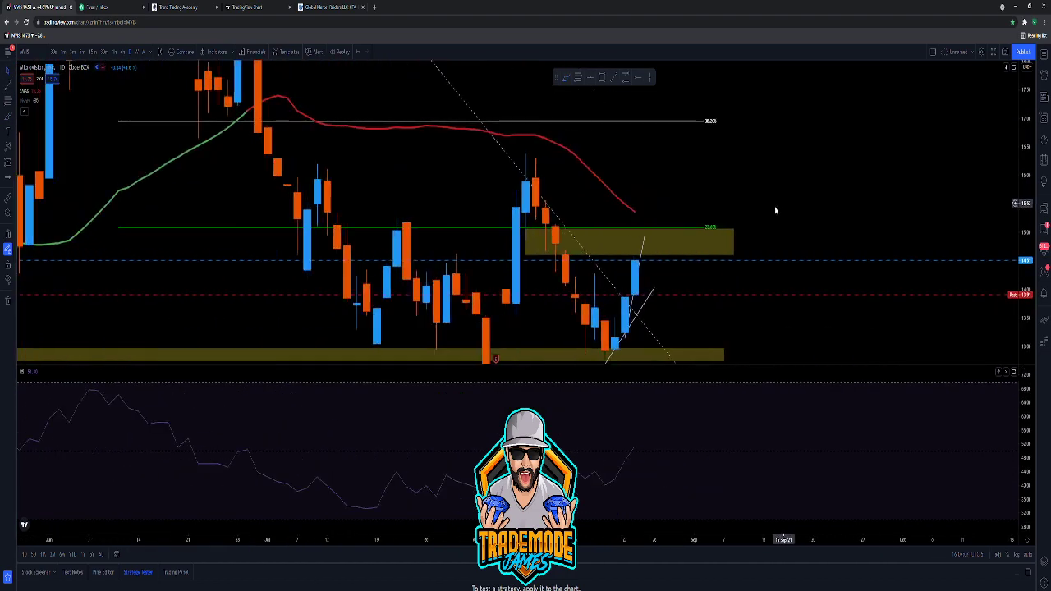